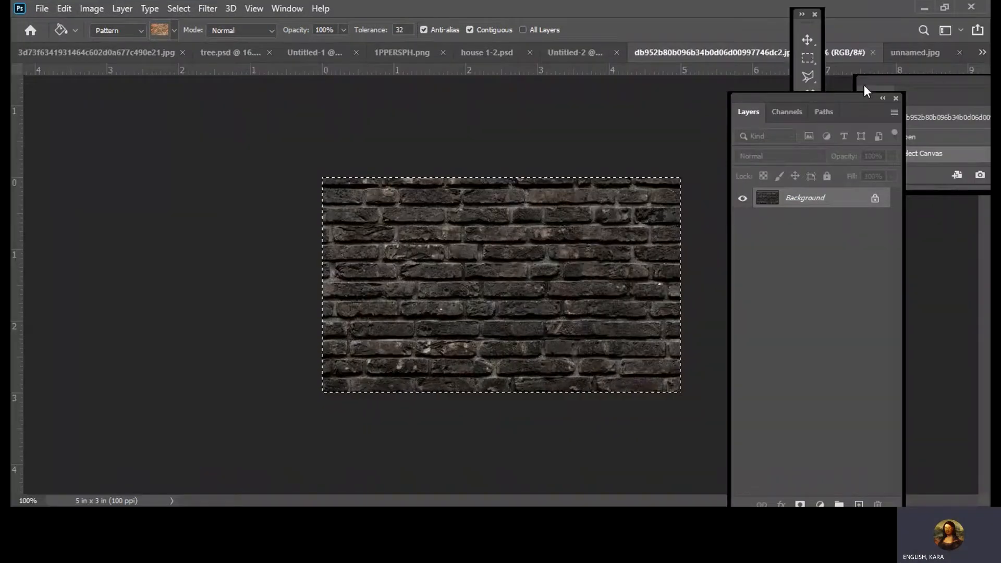
# Extend the canvas of unnamed.jpg to a width of 14 inches, anchored at the upper-left corner, with Relative off
pyautogui.click(912, 52)
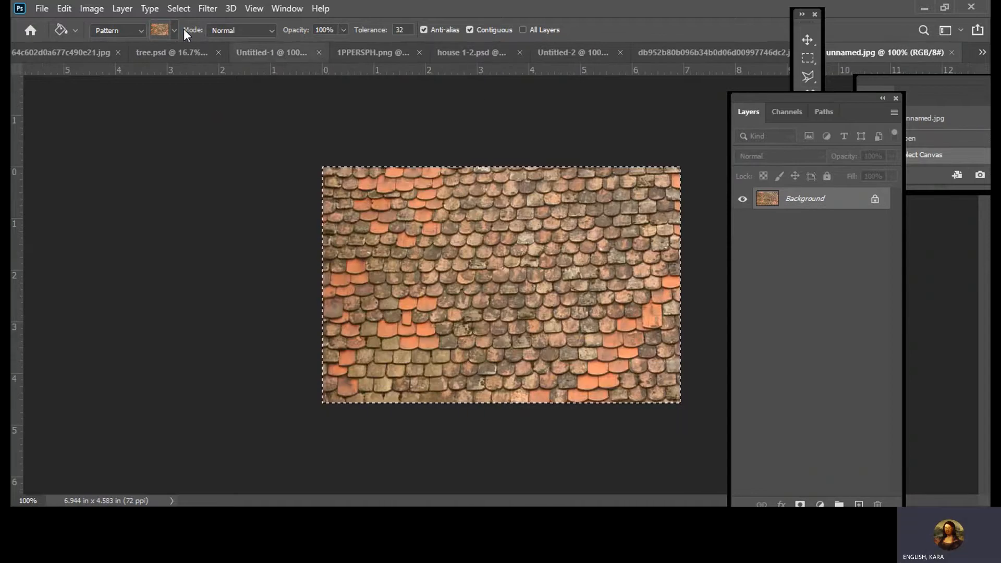
pyautogui.click(91, 8)
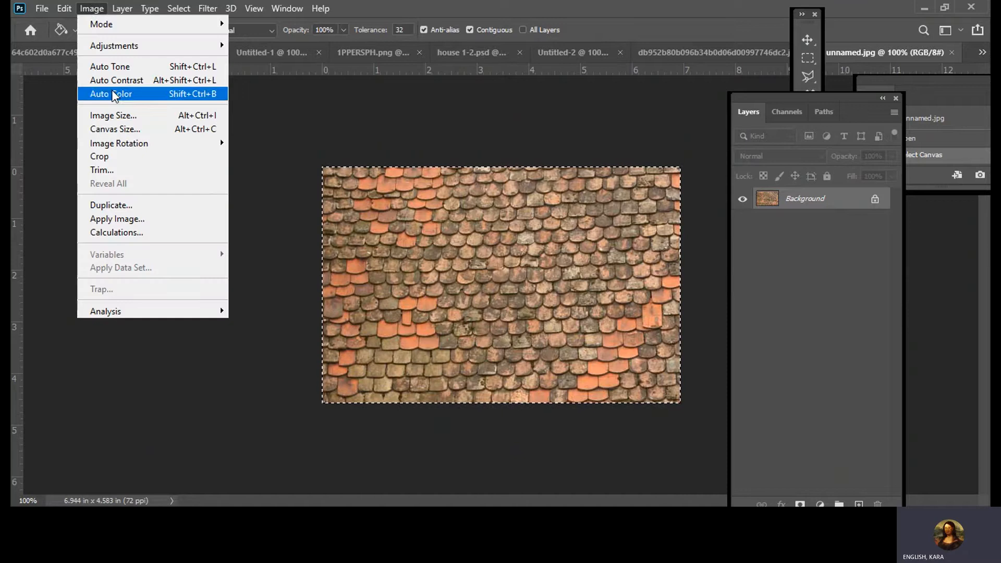
pyautogui.click(118, 129)
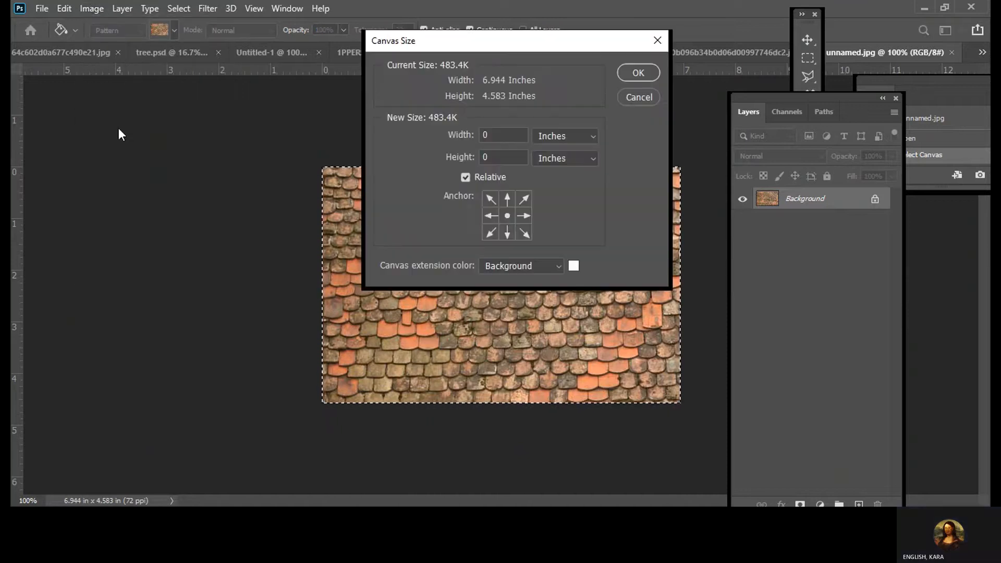
pyautogui.click(490, 216)
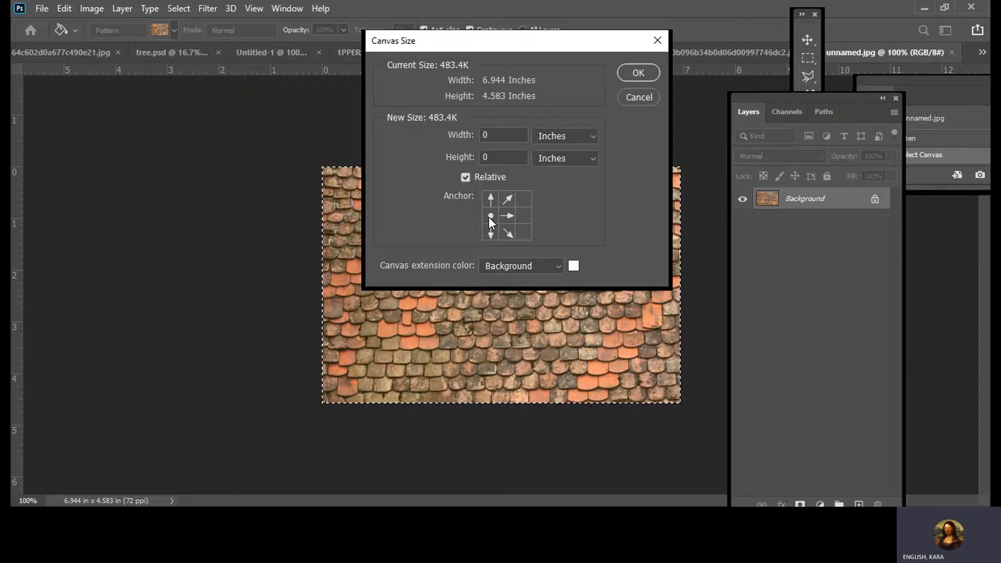
pyautogui.click(491, 199)
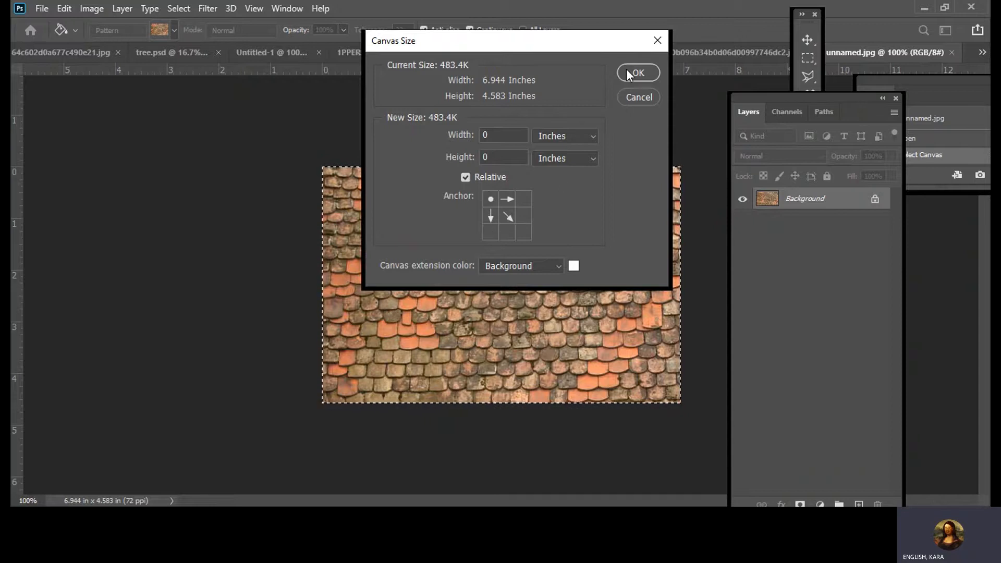
pyautogui.click(475, 177)
pyautogui.moveTo(520, 157); pyautogui.dragTo(478, 155)
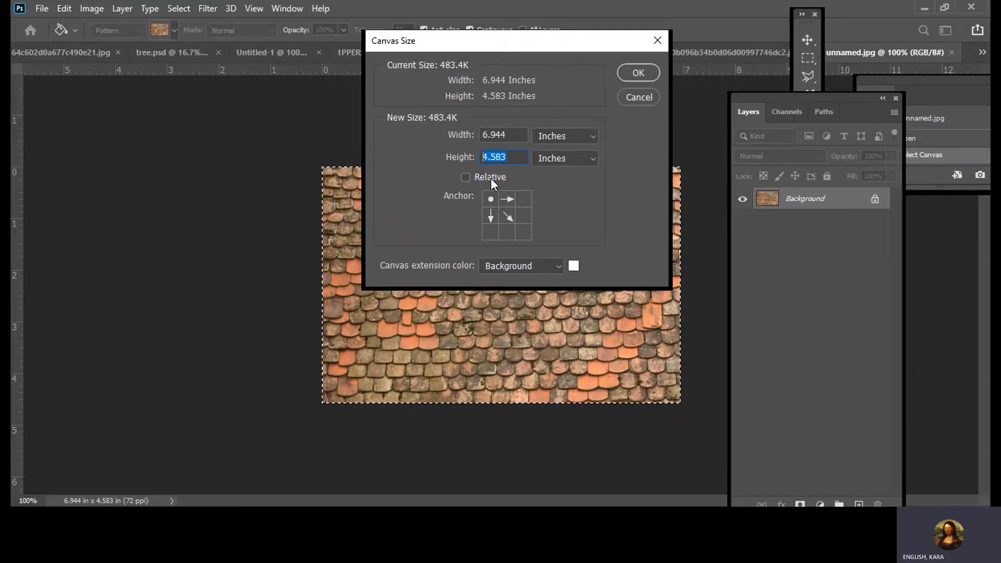
pyautogui.moveTo(514, 135); pyautogui.dragTo(486, 130)
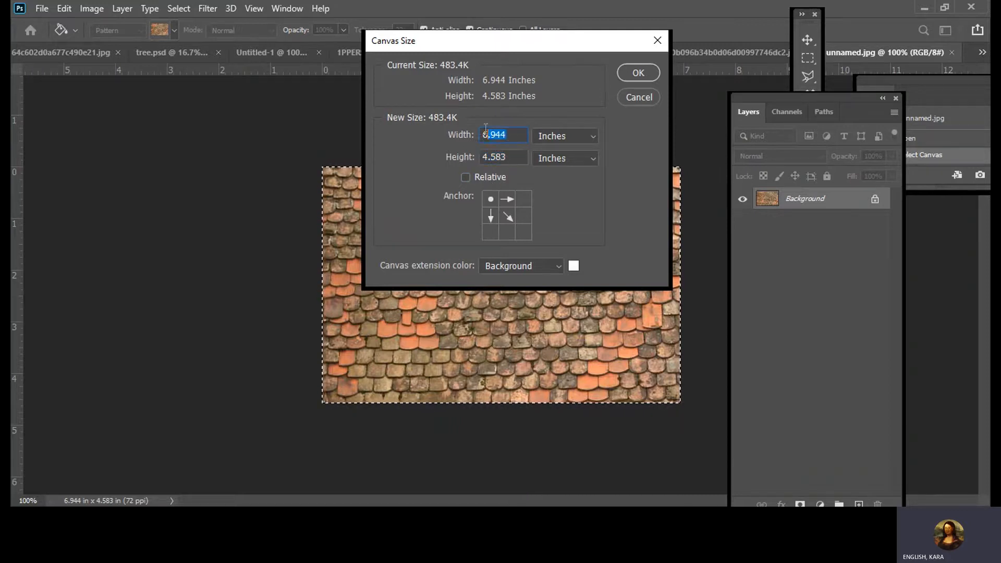
pyautogui.write('1')
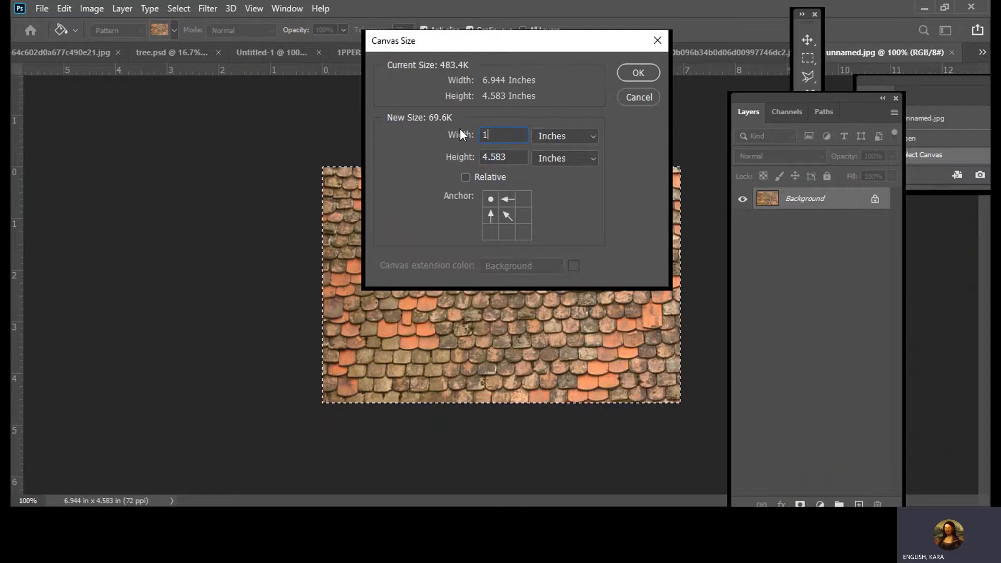
pyautogui.write('4')
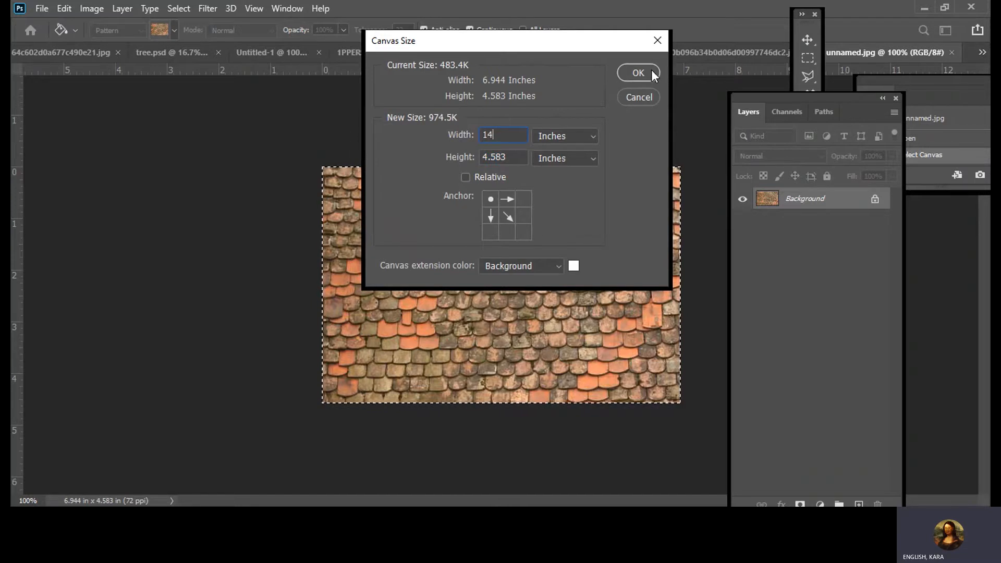
pyautogui.click(639, 72)
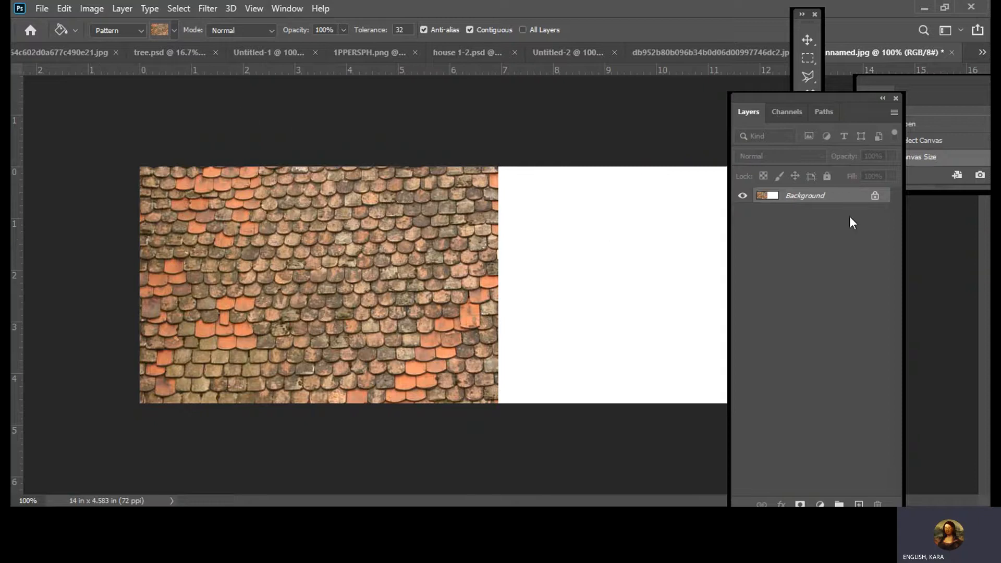
# Unlock the Background layer to make it editable and dock the Layers panel with the History panel
pyautogui.click(875, 196)
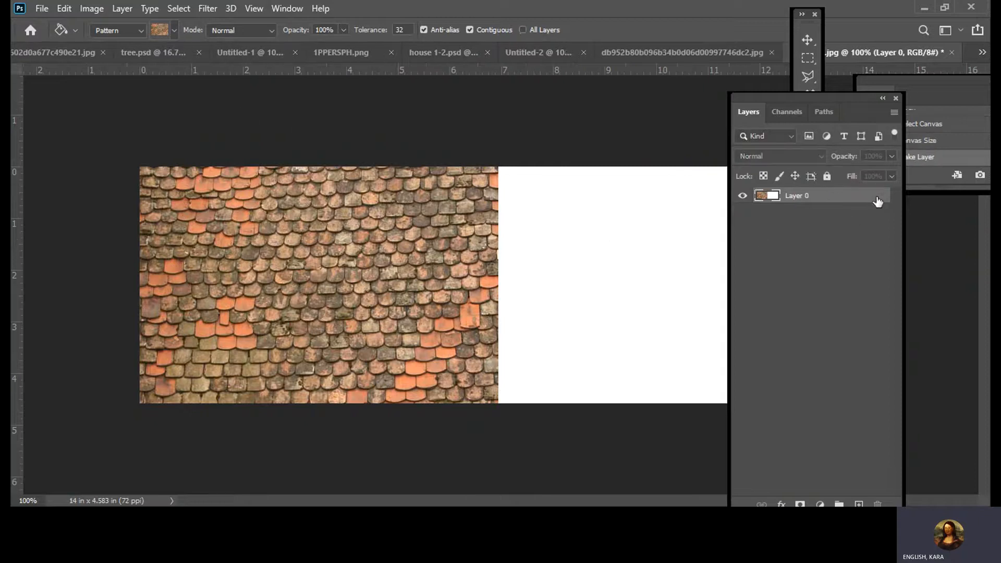
pyautogui.doubleClick(878, 201)
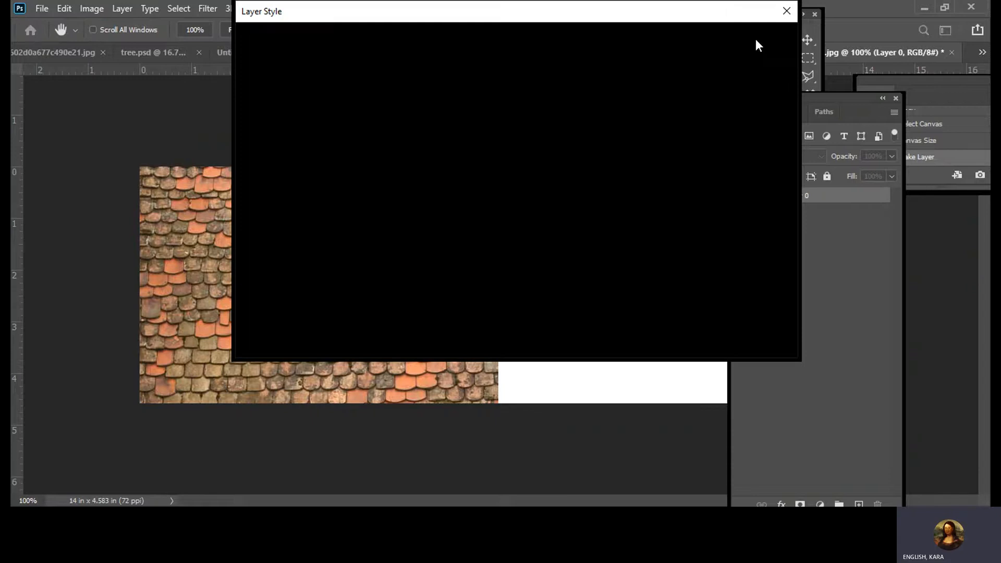
pyautogui.click(755, 40)
pyautogui.moveTo(842, 107); pyautogui.dragTo(931, 111)
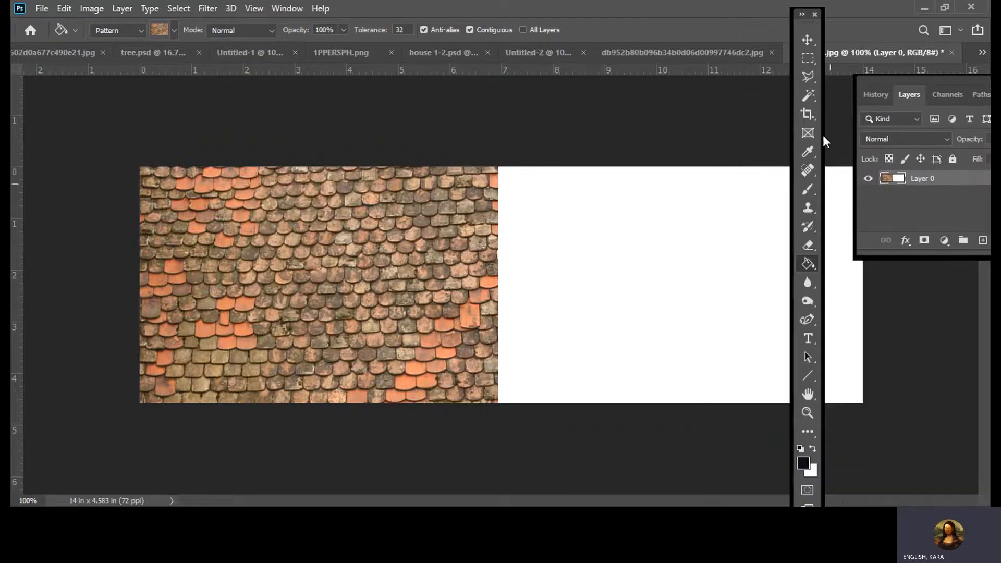
# Delete the white extension of the canvas using a Magic Wand selection, and deselect it
pyautogui.click(812, 102)
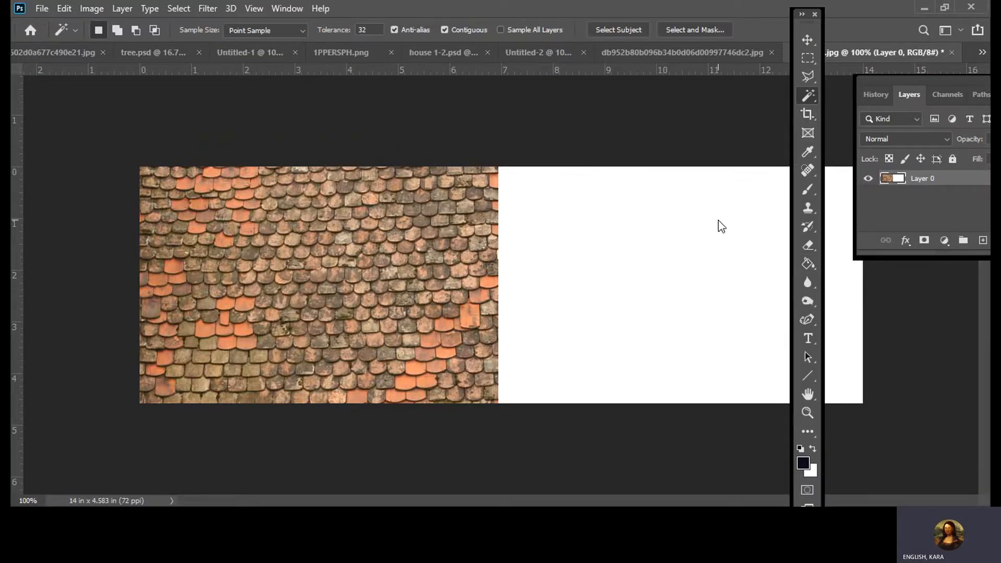
pyautogui.click(722, 226)
pyautogui.press('Delete')
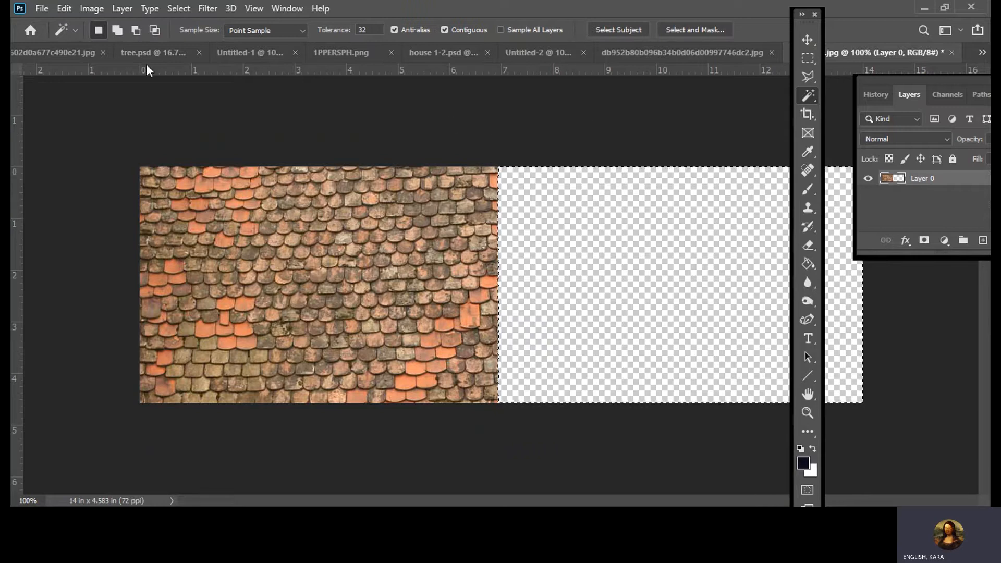
pyautogui.click(185, 9)
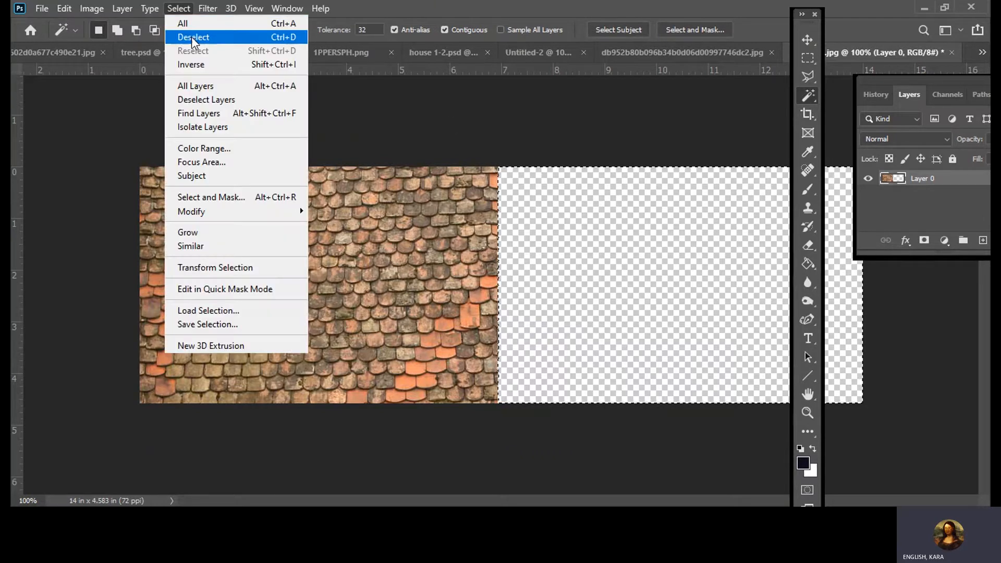
pyautogui.click(199, 37)
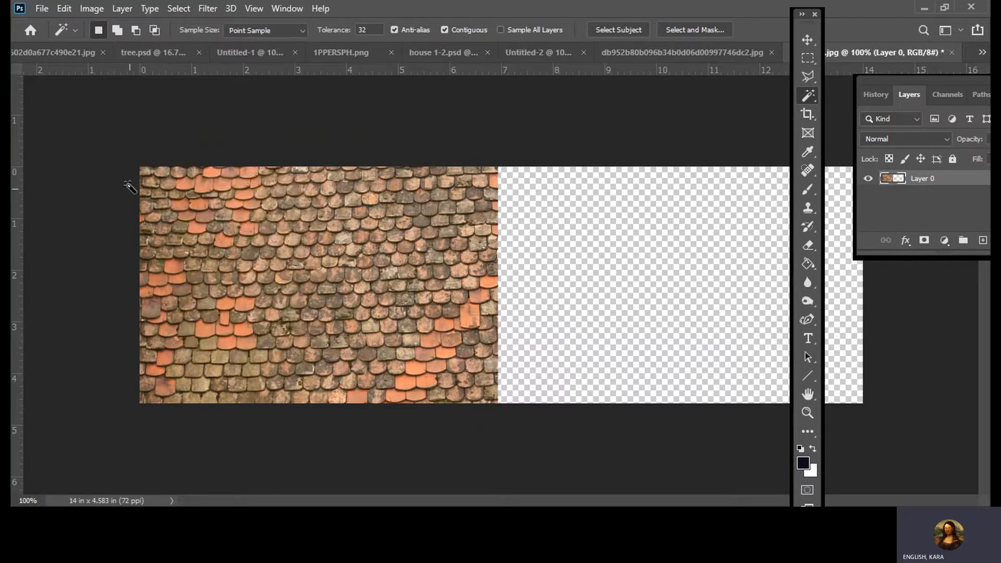
pyautogui.click(808, 58)
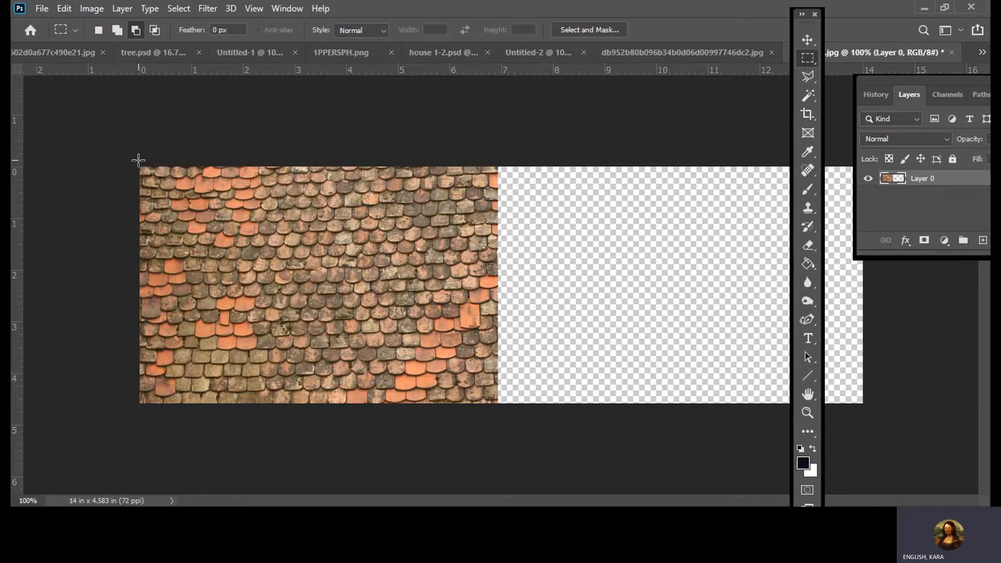
pyautogui.moveTo(138, 160); pyautogui.dragTo(496, 424)
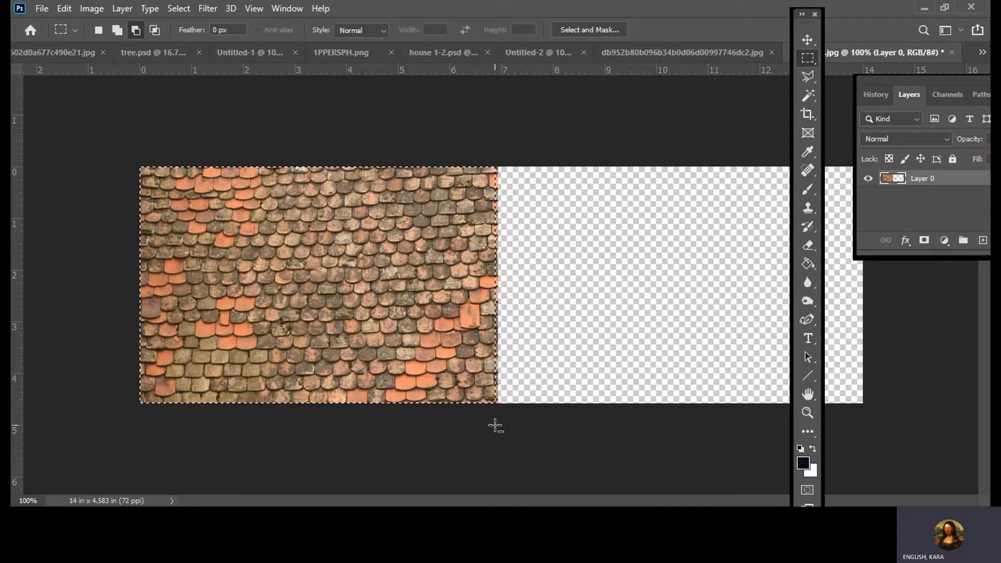
pyautogui.click(66, 9)
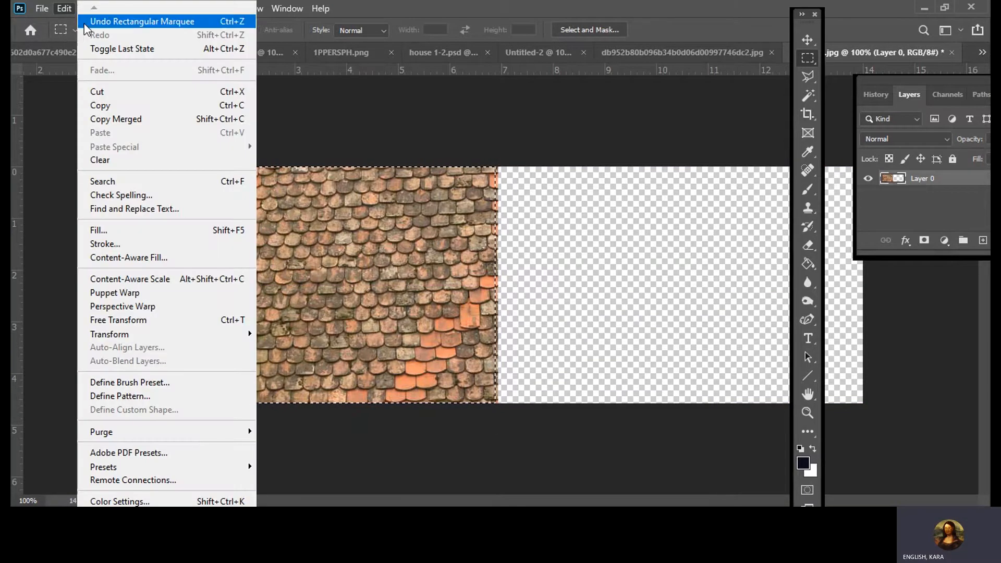
pyautogui.click(86, 23)
# Select the whole roof-tile area with the Rectangular Marquee and copy and paste it onto a new layer
pyautogui.moveTo(139, 167); pyautogui.dragTo(498, 498)
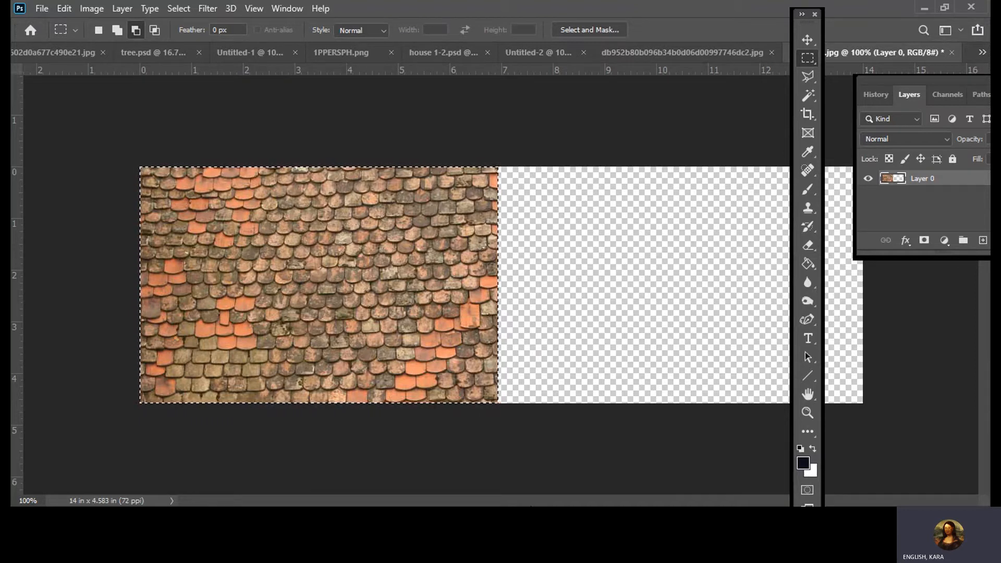
pyautogui.click(66, 10)
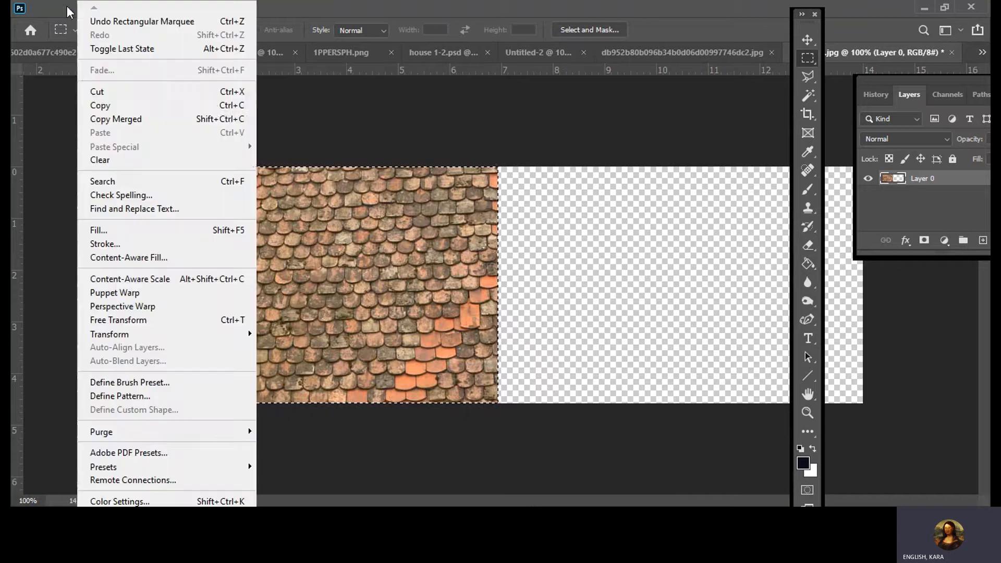
pyautogui.click(99, 106)
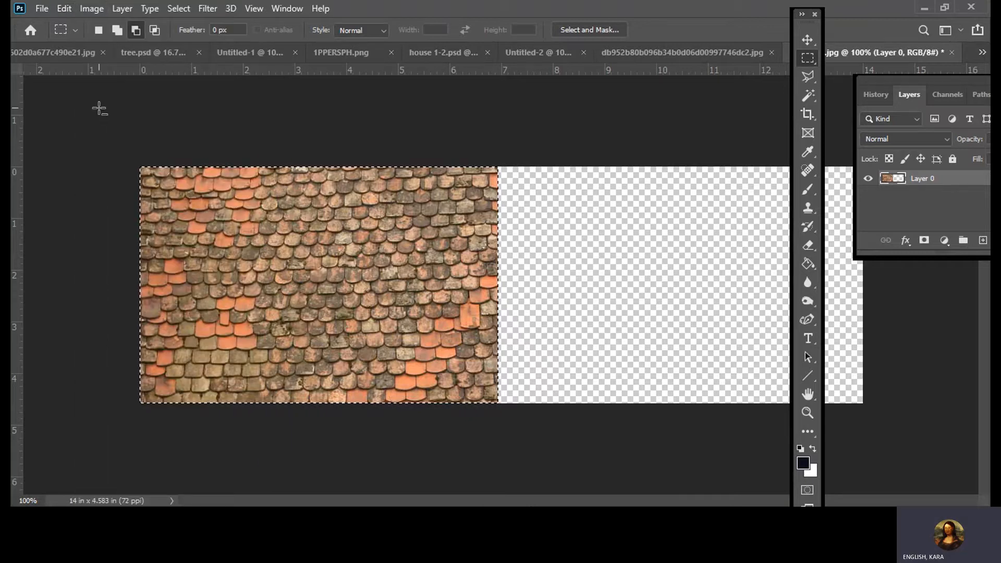
pyautogui.click(64, 8)
pyautogui.click(99, 134)
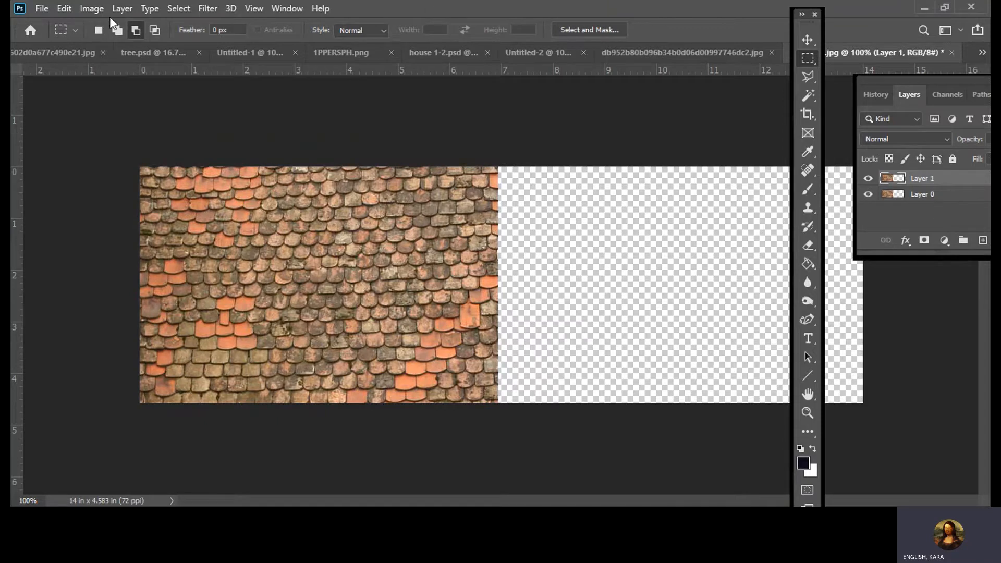
# Flip the pasted tile layer horizontally and move it into the empty right half, meeting the edge of the original tiles
pyautogui.click(92, 9)
pyautogui.click(64, 8)
pyautogui.click(64, 8)
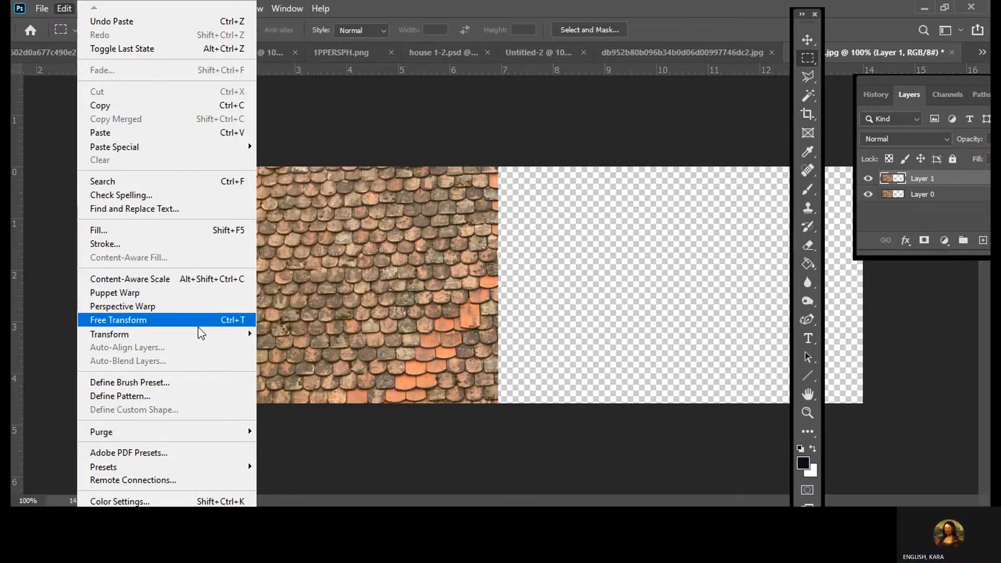
pyautogui.moveTo(240, 334)
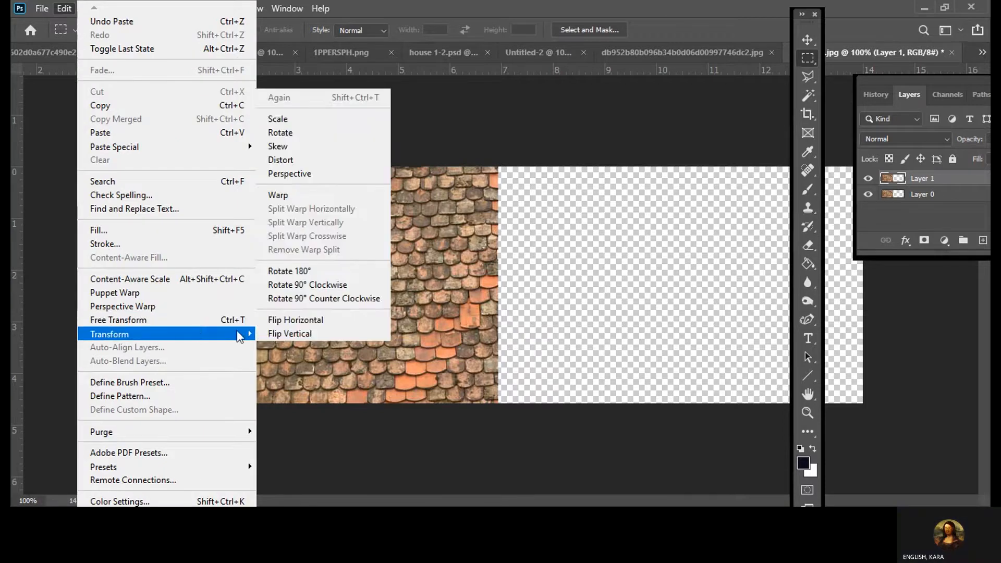
pyautogui.click(274, 320)
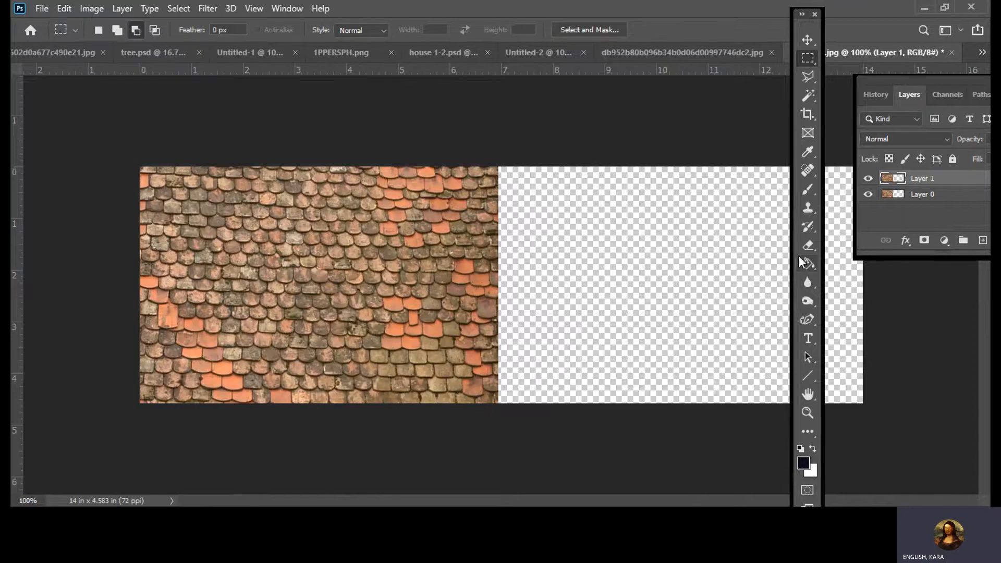
pyautogui.click(809, 41)
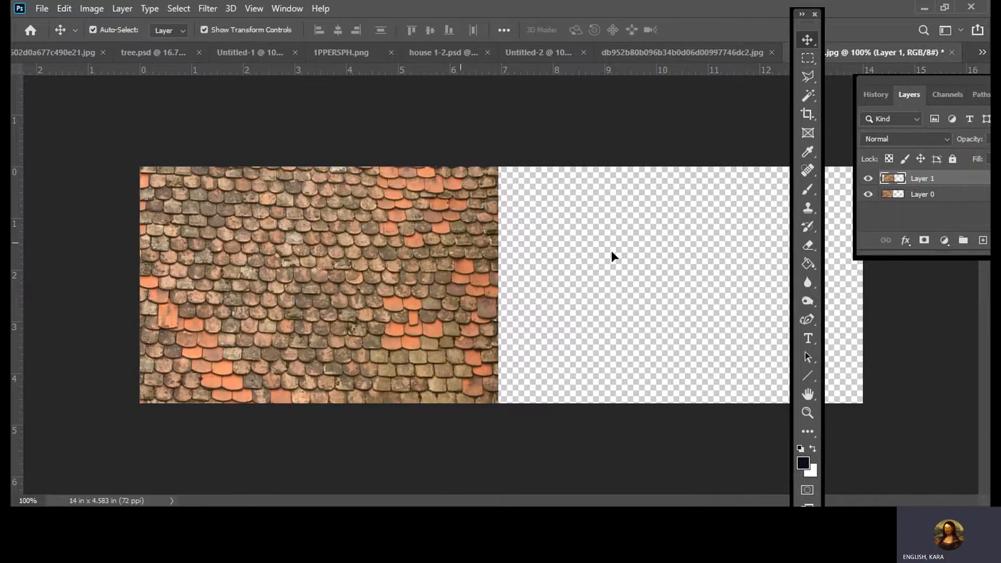
pyautogui.moveTo(614, 256); pyautogui.dragTo(703, 255)
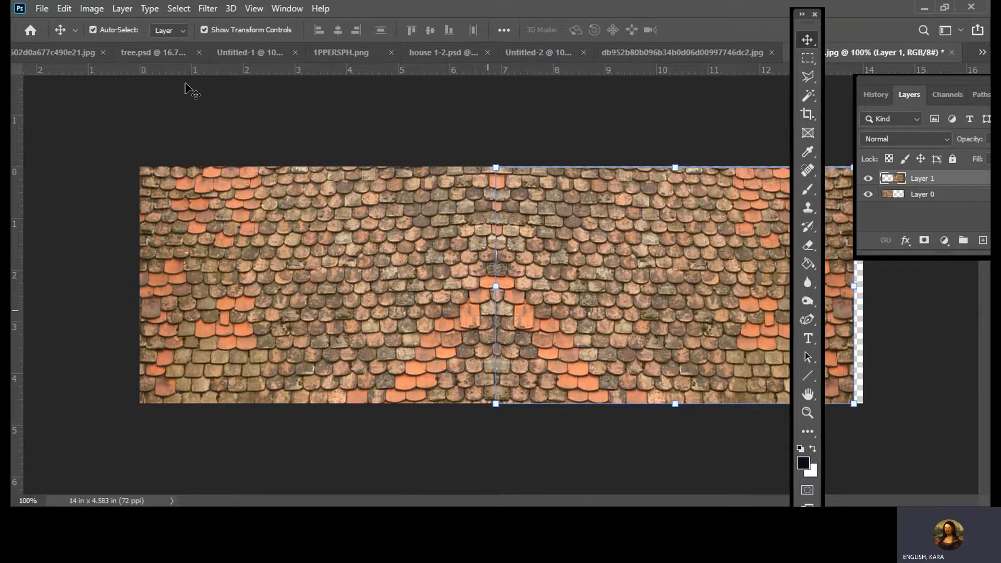
# Merge the mirrored tile layer down into Layer 0
pyautogui.click(124, 10)
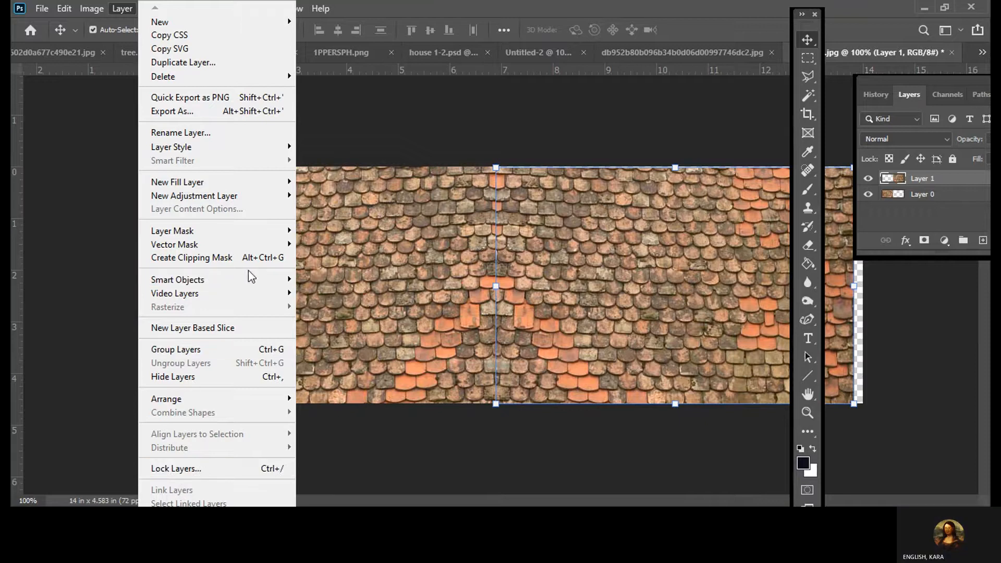
pyautogui.click(951, 188)
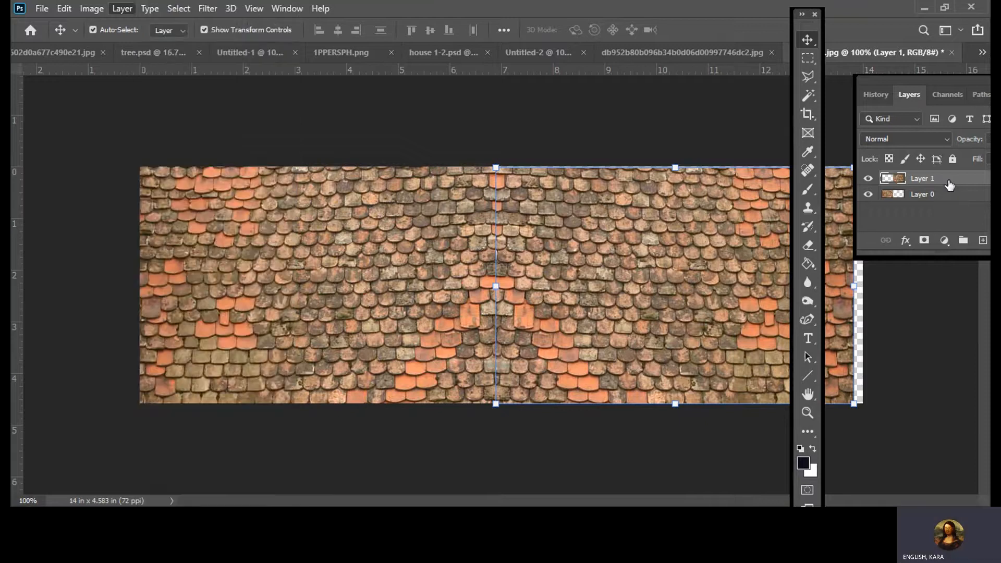
pyautogui.rightClick(949, 187)
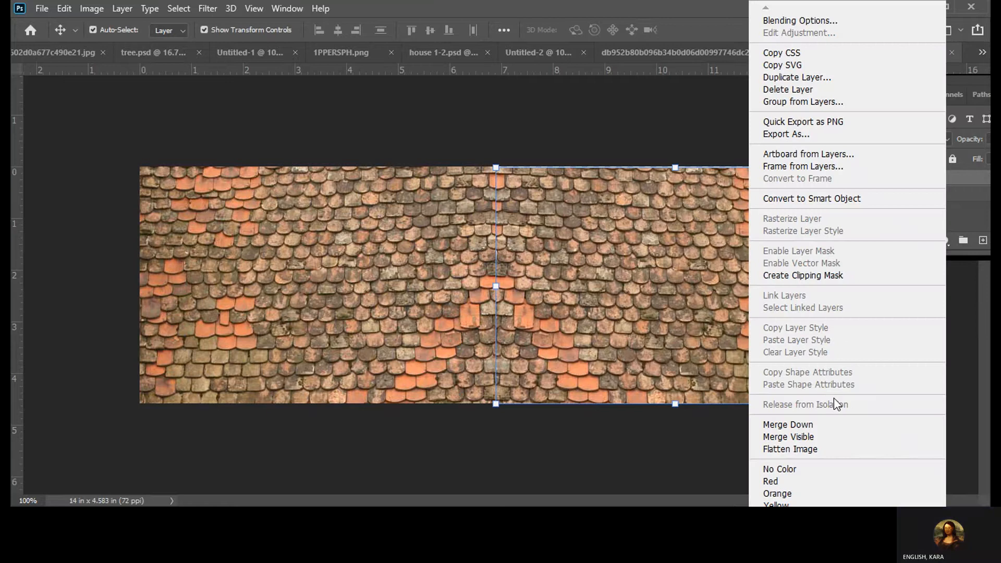
pyautogui.click(816, 429)
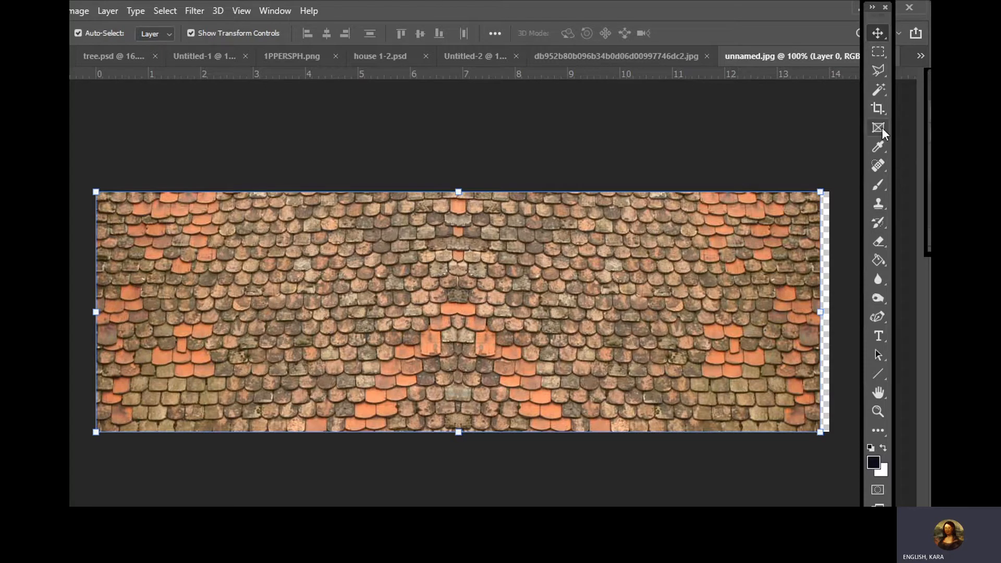
# Crop away the empty transparent strip along the right edge of the mirrored roof-tile image
pyautogui.click(879, 108)
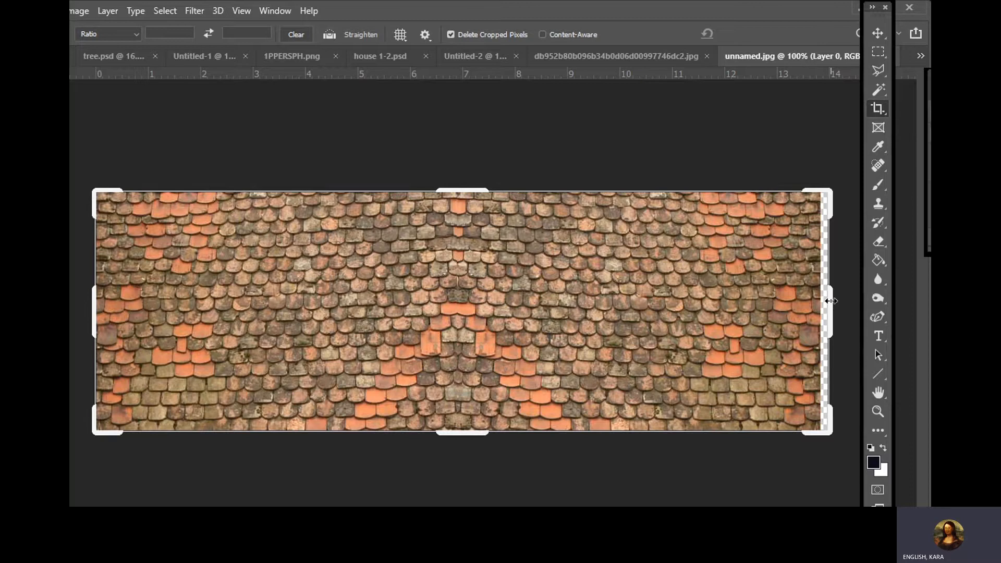
pyautogui.moveTo(829, 300); pyautogui.dragTo(831, 308)
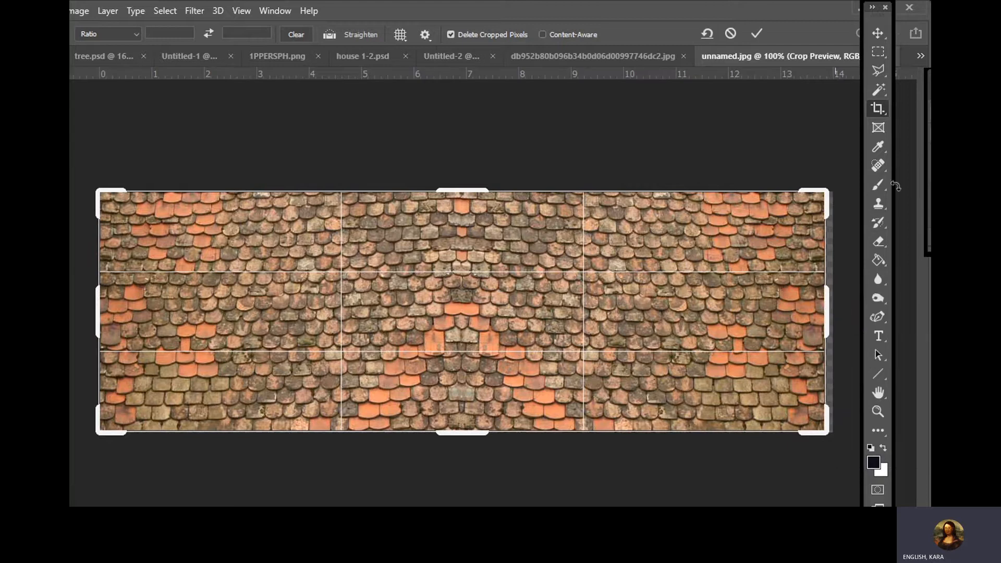
pyautogui.click(759, 42)
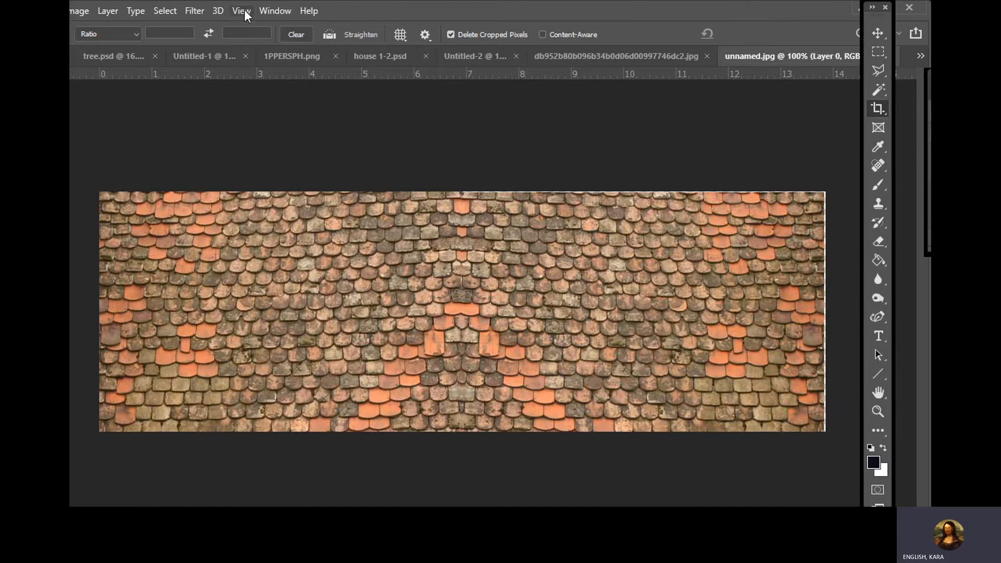
# Crop the remaining thin transparent sliver off the image's right edge, working at 200% magnification
pyautogui.click(241, 10)
pyautogui.click(254, 188)
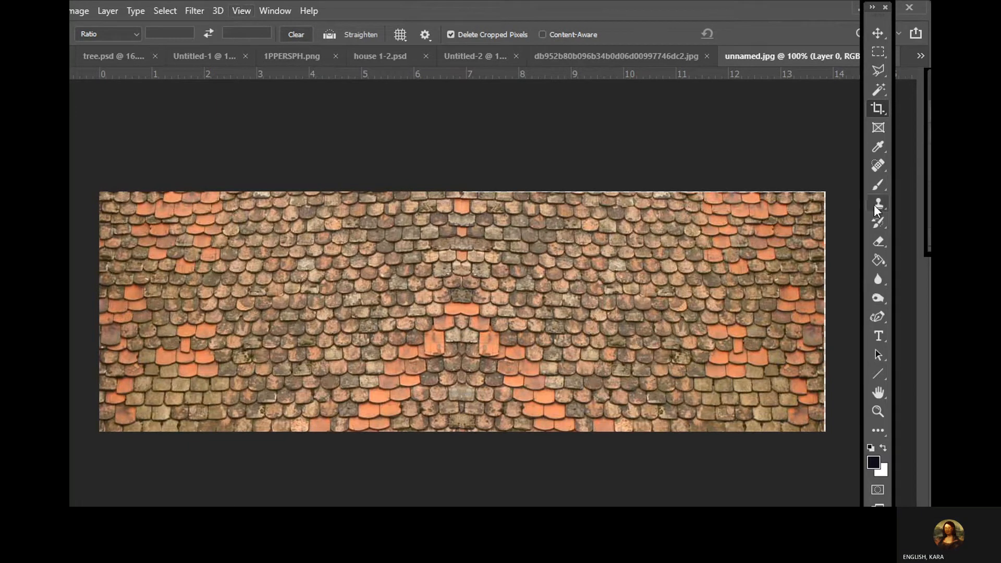
pyautogui.click(240, 12)
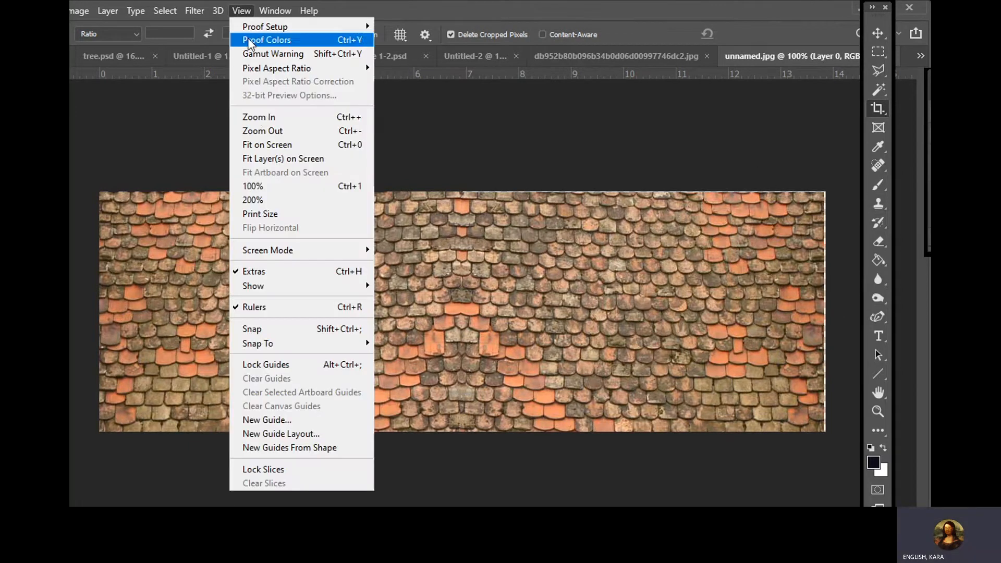
pyautogui.click(256, 116)
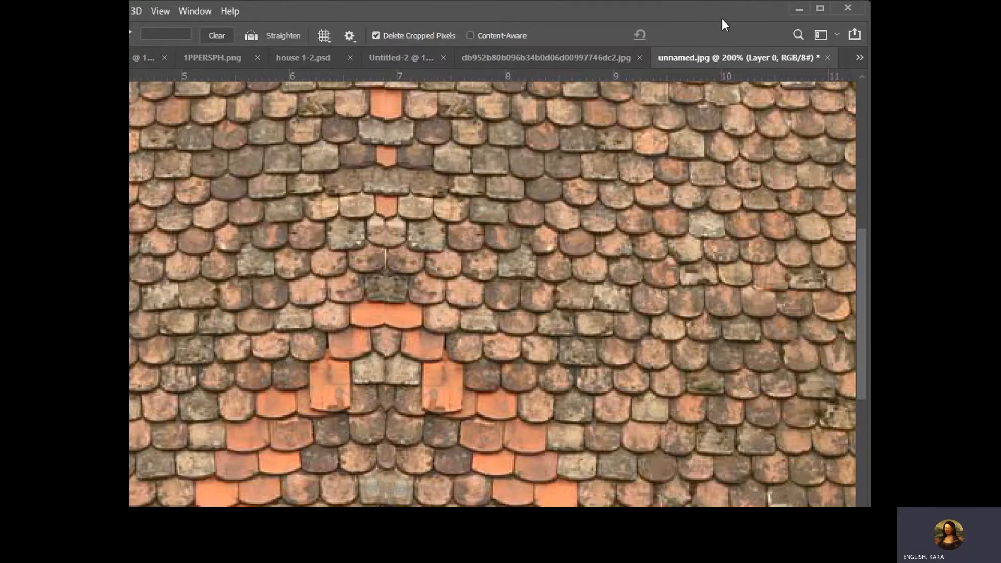
pyautogui.doubleClick(722, 19)
pyautogui.moveTo(595, 501); pyautogui.dragTo(761, 501)
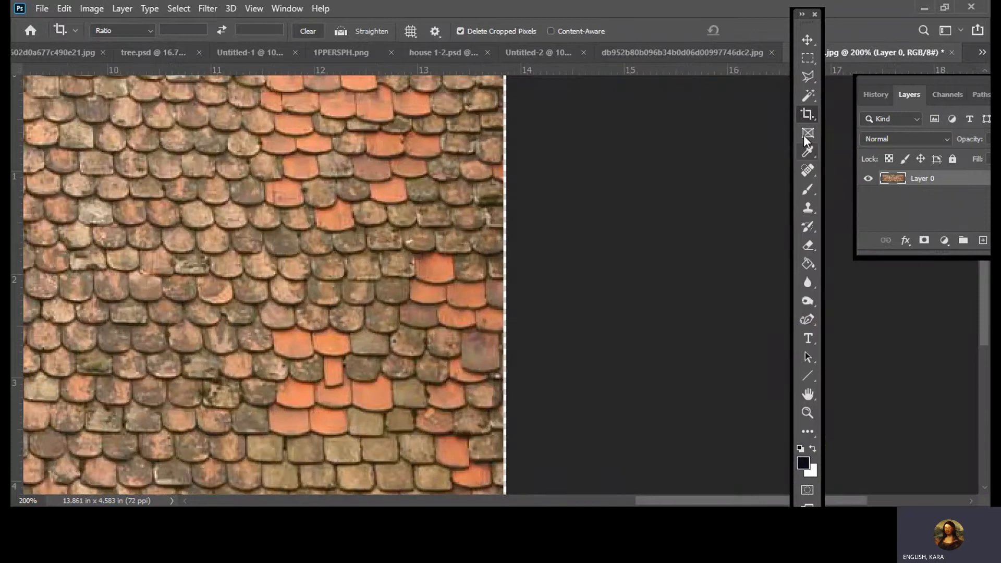
pyautogui.click(802, 116)
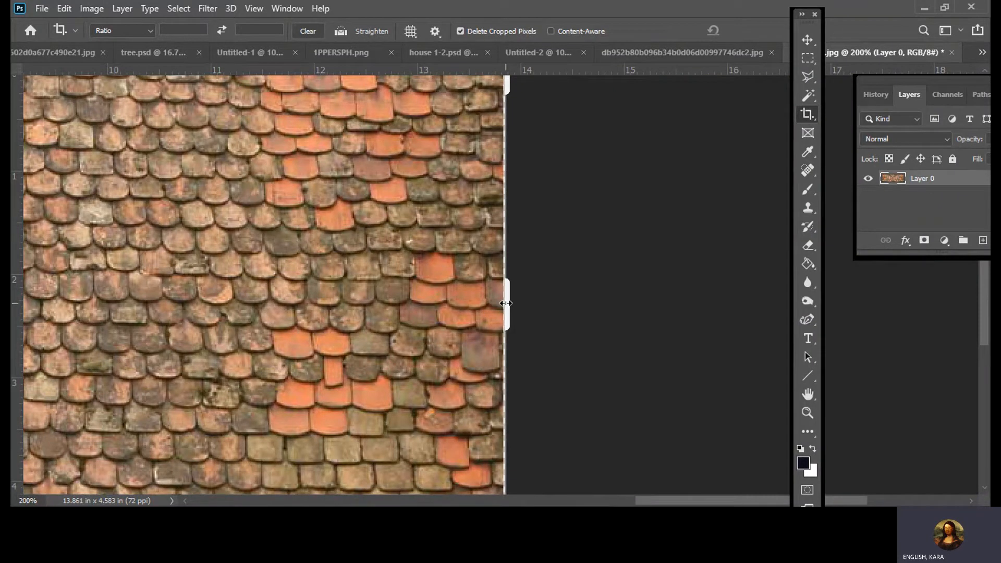
pyautogui.moveTo(507, 303); pyautogui.dragTo(506, 305)
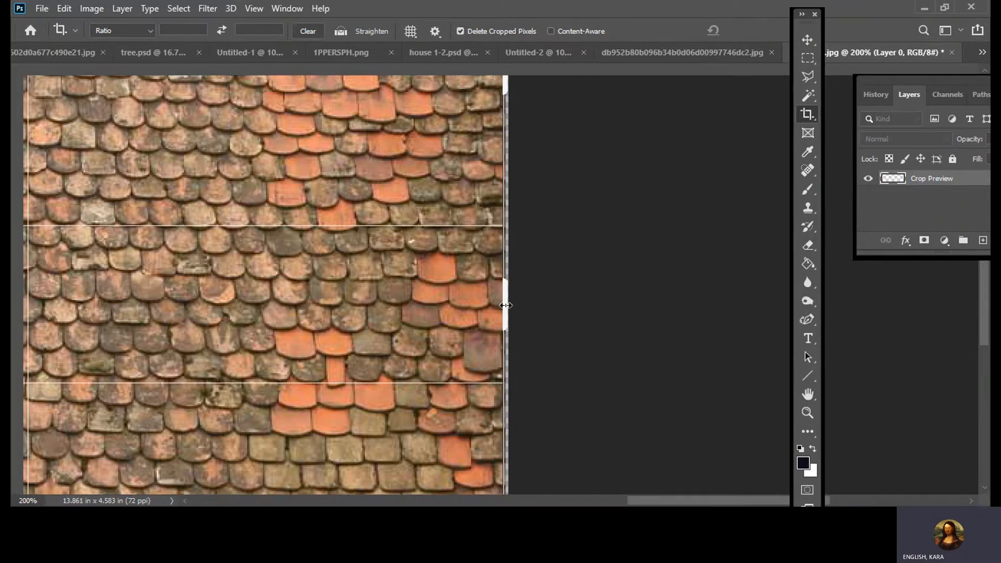
pyautogui.click(808, 42)
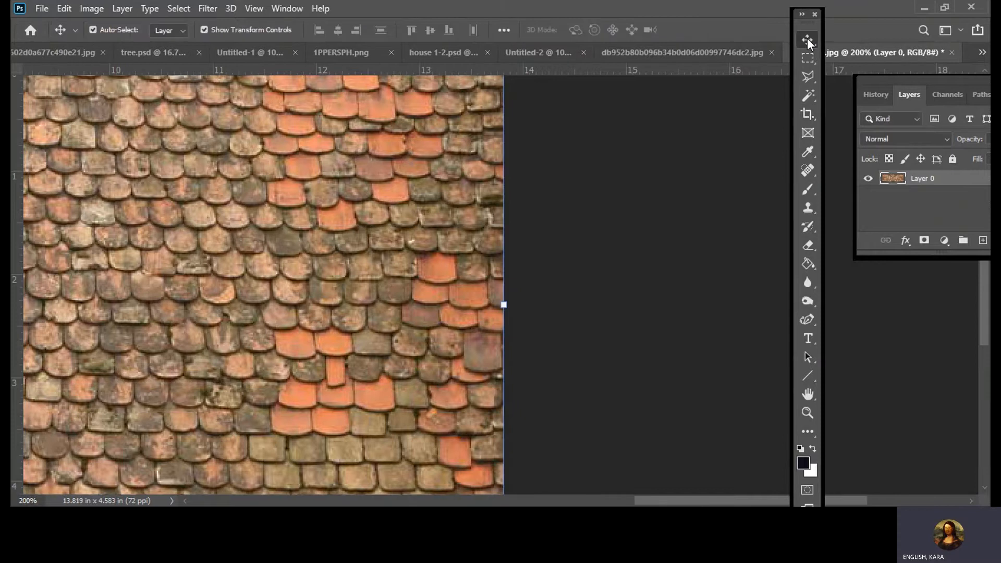
# Extend the canvas downward by a relative height of 4.583 inches, anchoring the existing image at the top centre
pyautogui.click(254, 8)
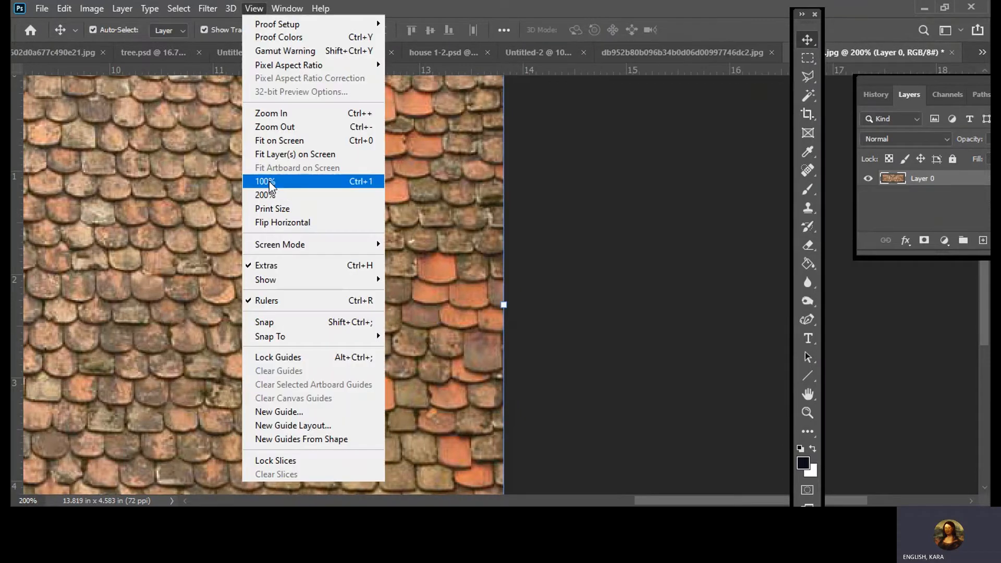
pyautogui.click(269, 182)
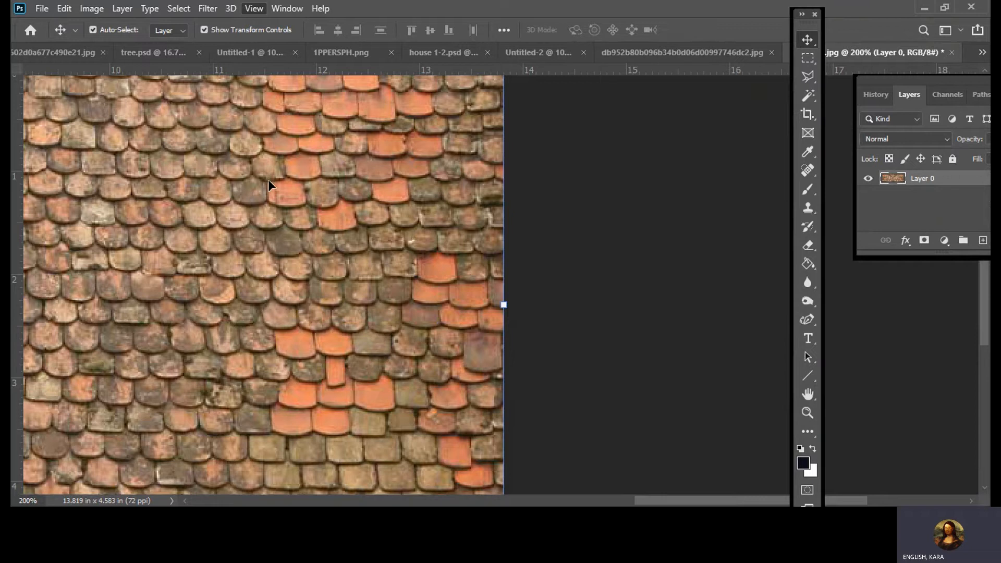
pyautogui.hotkey('ctrl', '1')
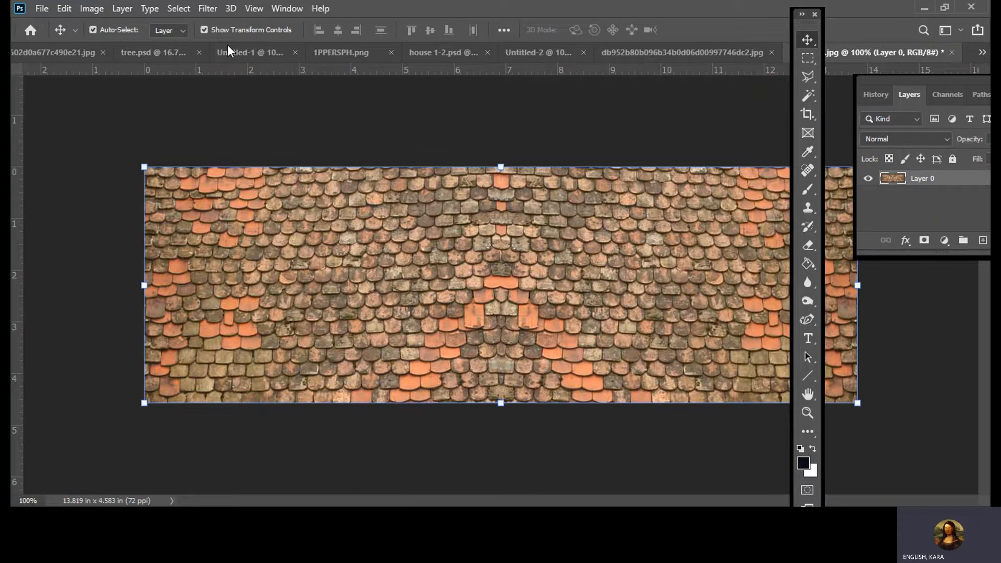
pyautogui.click(97, 10)
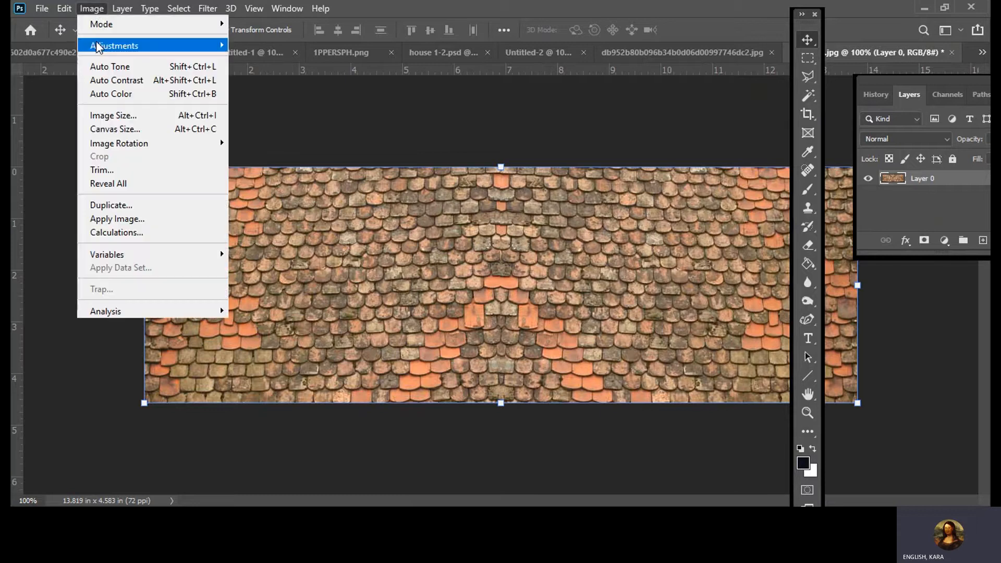
pyautogui.click(108, 129)
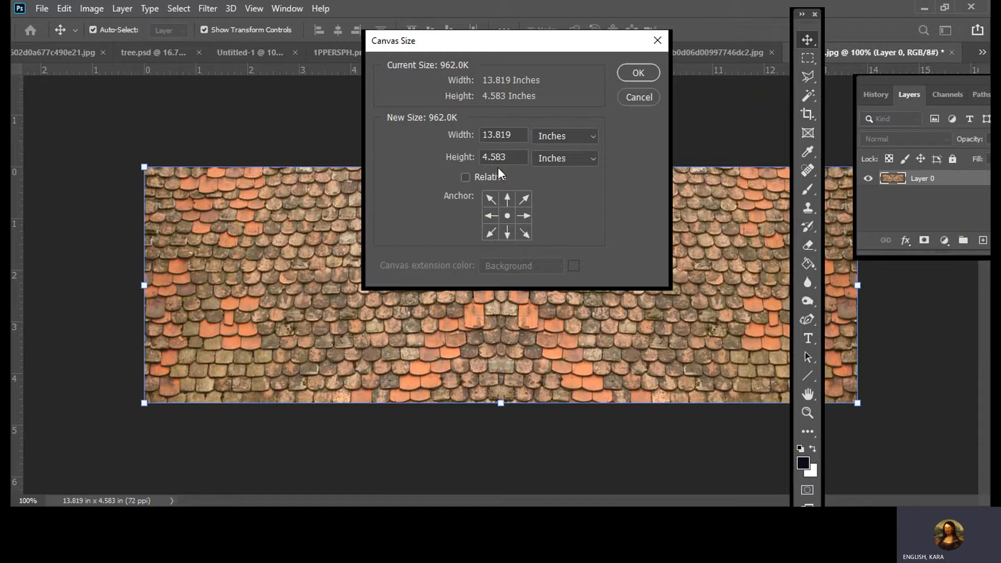
pyautogui.click(465, 178)
pyautogui.click(469, 160)
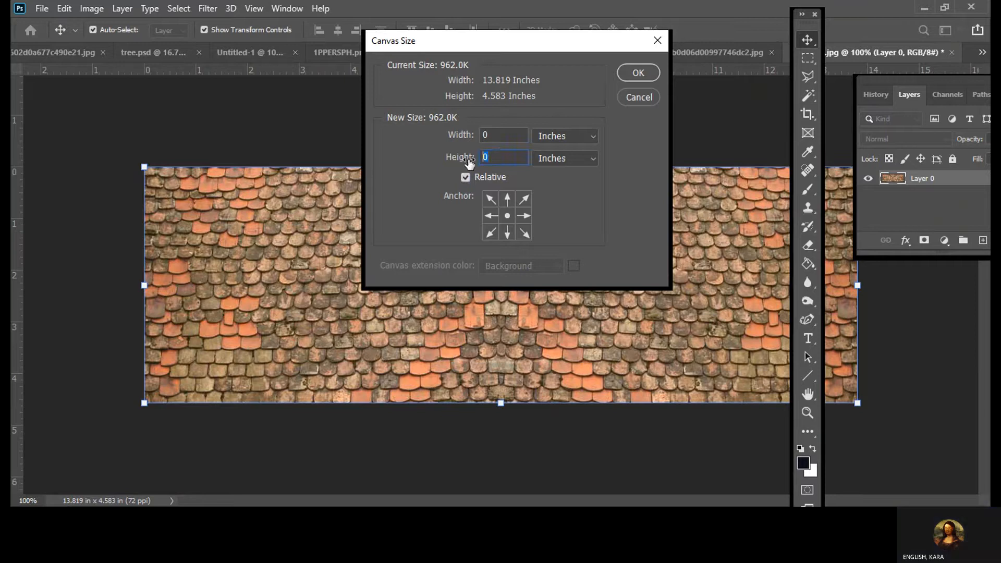
pyautogui.write('4.5')
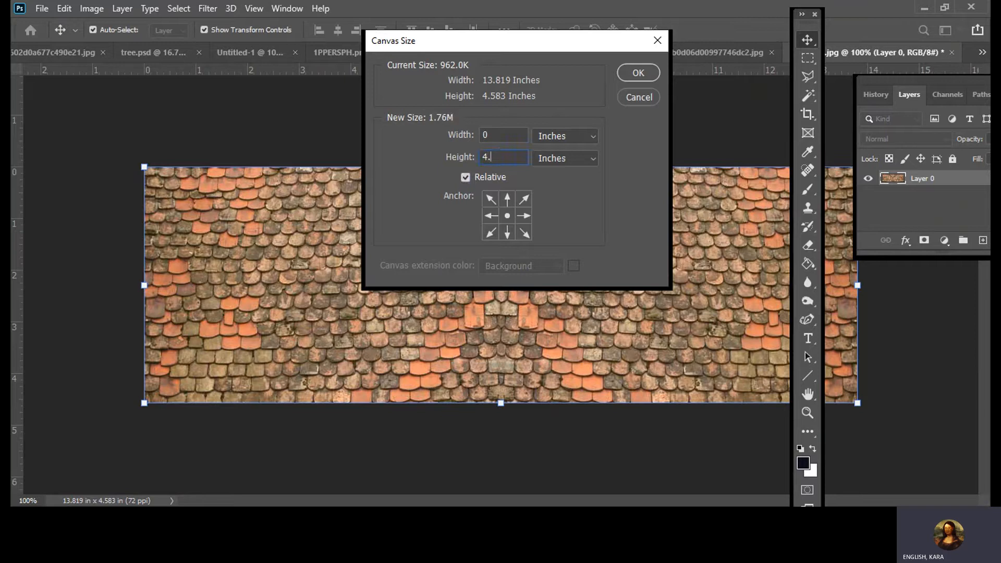
pyautogui.write('83')
pyautogui.click(507, 199)
pyautogui.click(626, 73)
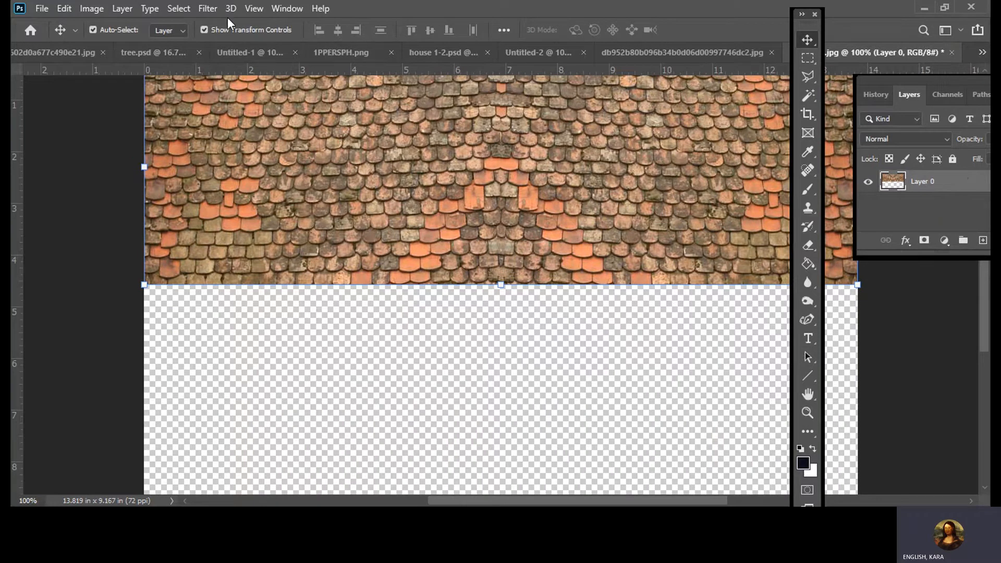
# Select the entire canvas of Layer 0 and copy and paste the roof tiles onto a new layer
pyautogui.click(183, 10)
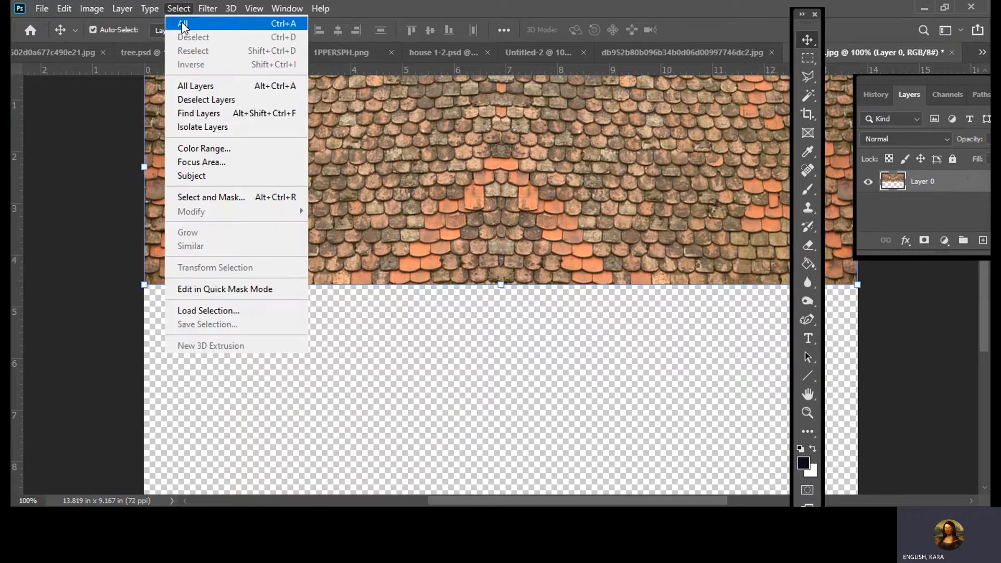
pyautogui.click(183, 25)
pyautogui.click(69, 8)
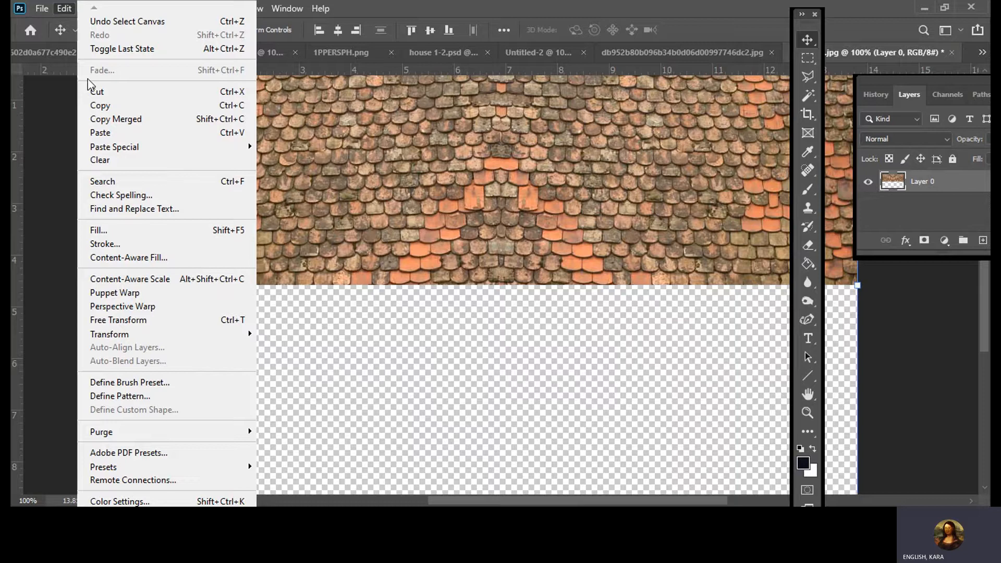
pyautogui.click(99, 105)
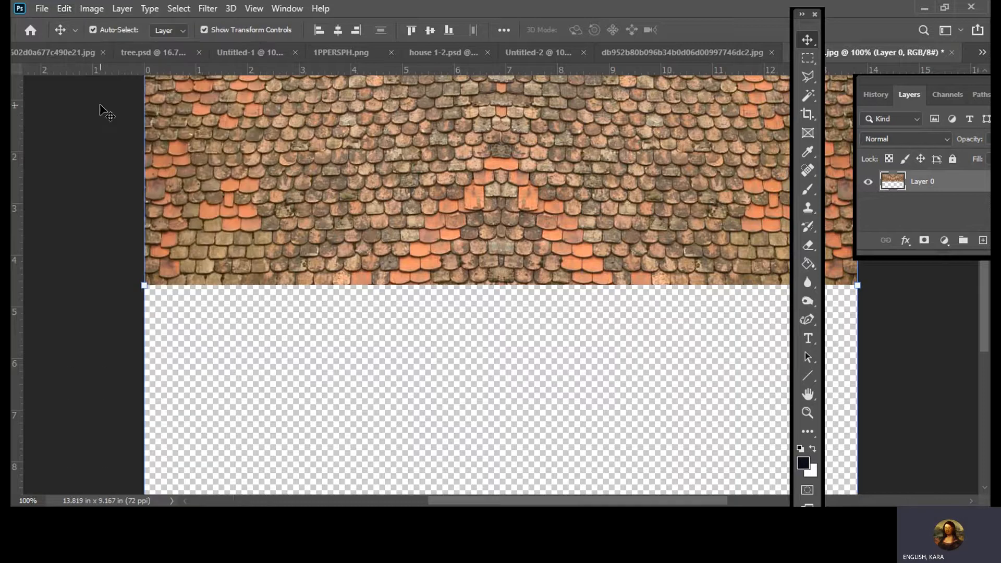
pyautogui.click(65, 9)
pyautogui.click(101, 132)
# Flip the pasted tile layer vertically and move it into the empty lower half, meeting the original tiles' bottom edge
pyautogui.click(65, 8)
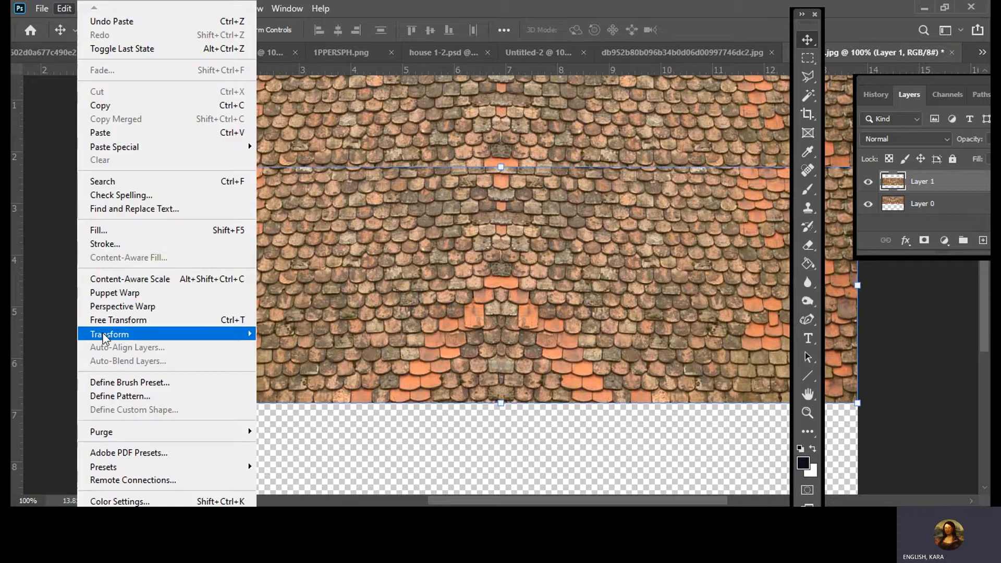
pyautogui.moveTo(104, 338)
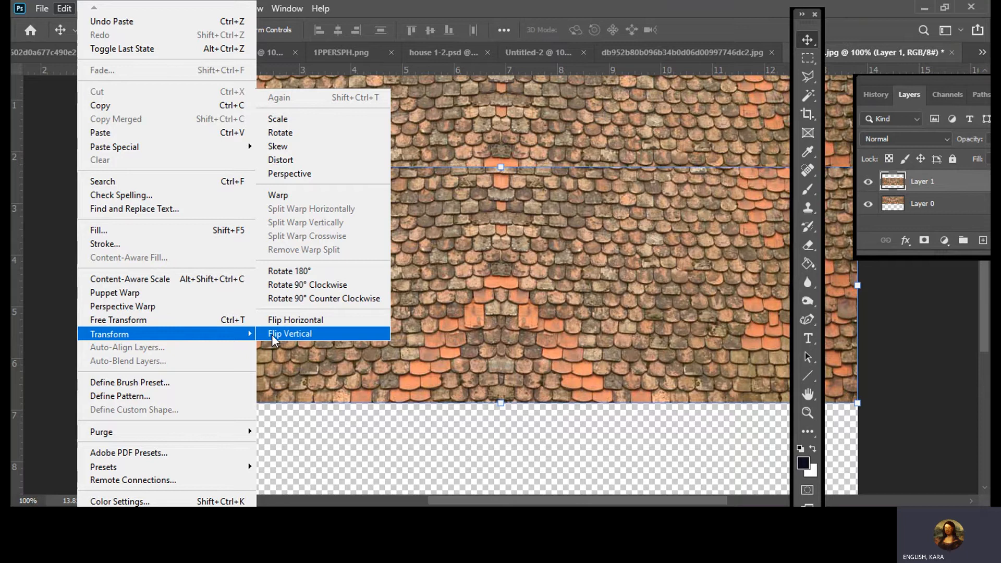
pyautogui.click(271, 334)
pyautogui.moveTo(650, 303); pyautogui.dragTo(647, 355)
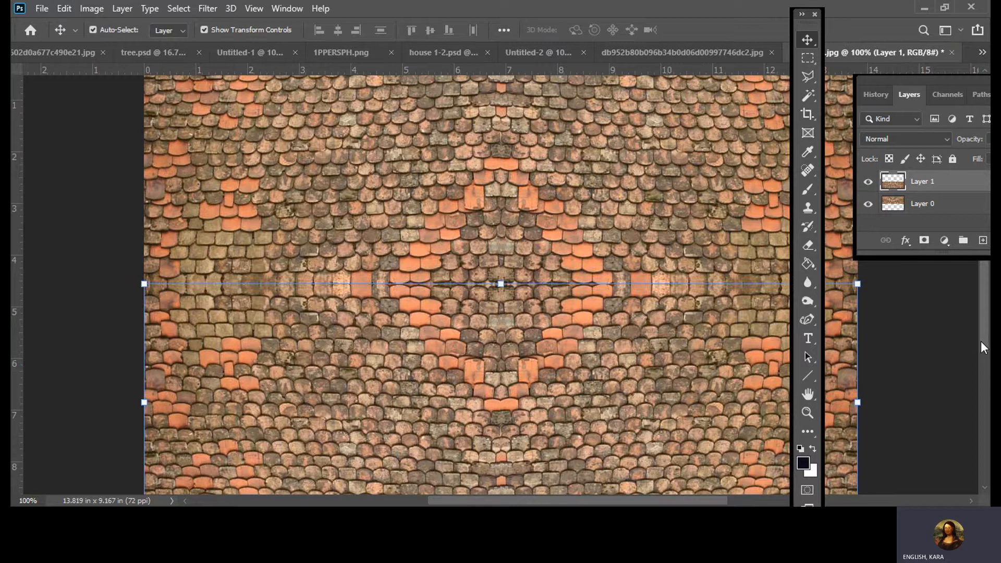
pyautogui.scroll(-3, 984, 348)
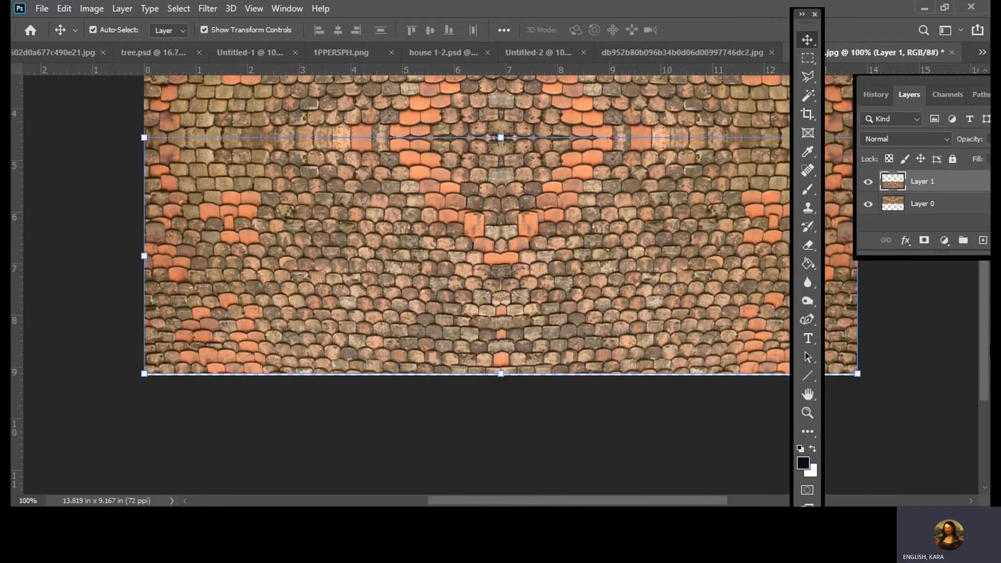
pyautogui.scroll(4, 990, 344)
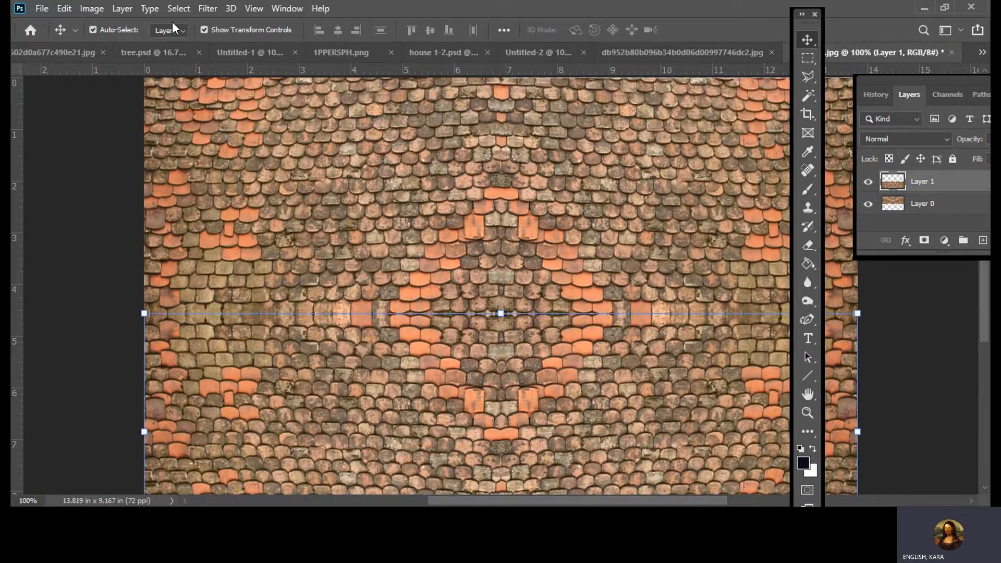
# Merge the vertically flipped Layer 1 down into Layer 0
pyautogui.click(128, 11)
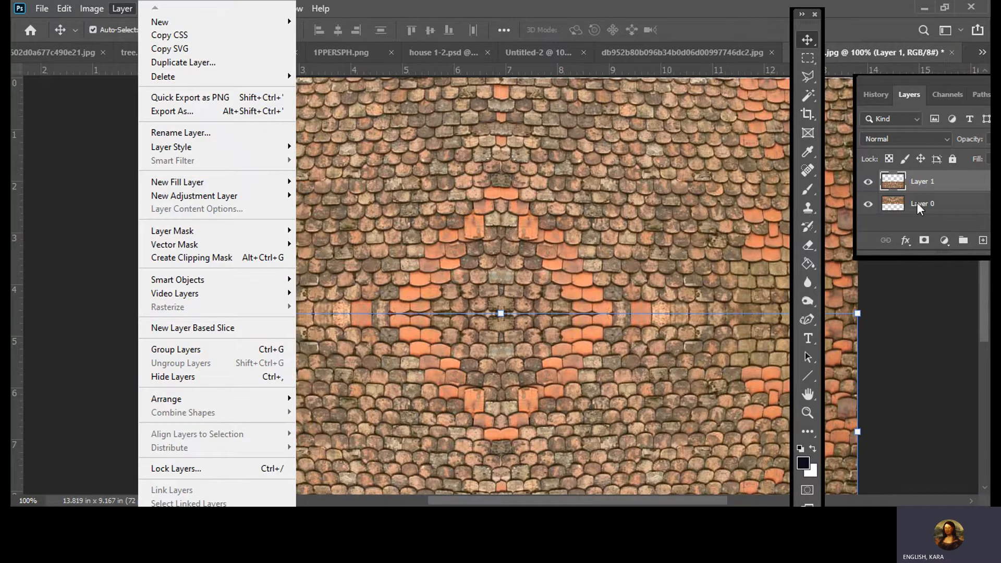
pyautogui.click(914, 183)
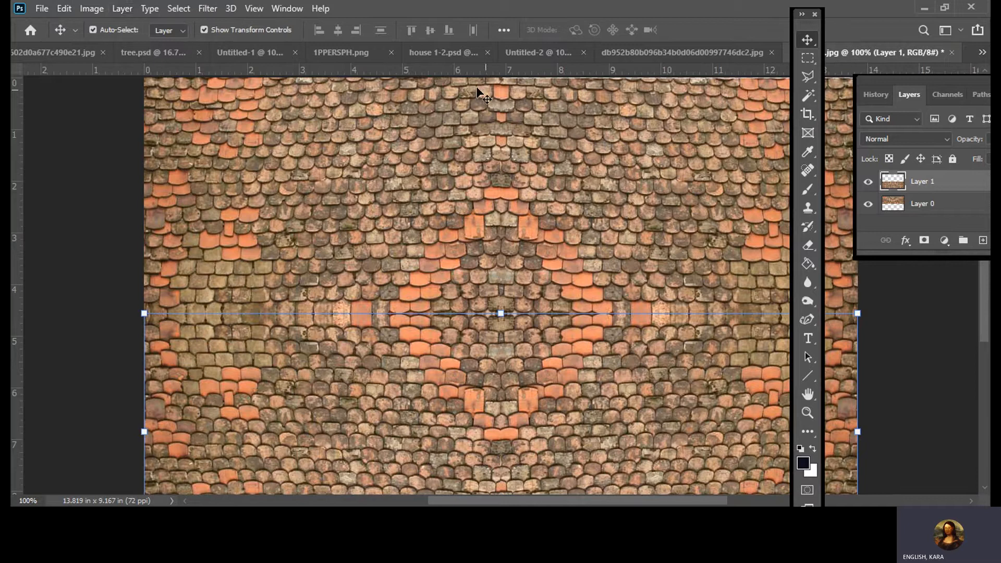
pyautogui.click(122, 10)
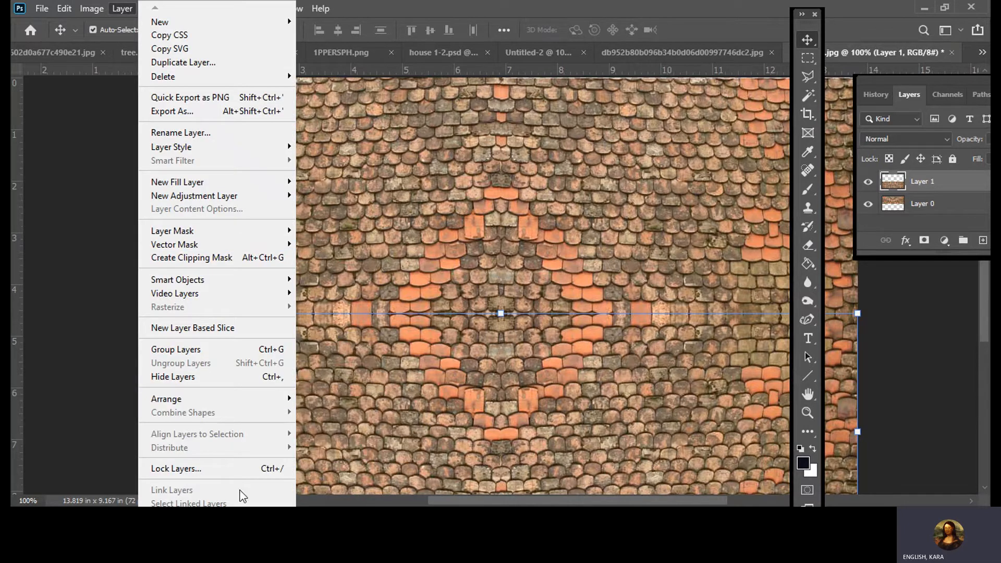
pyautogui.click(928, 182)
pyautogui.rightClick(928, 186)
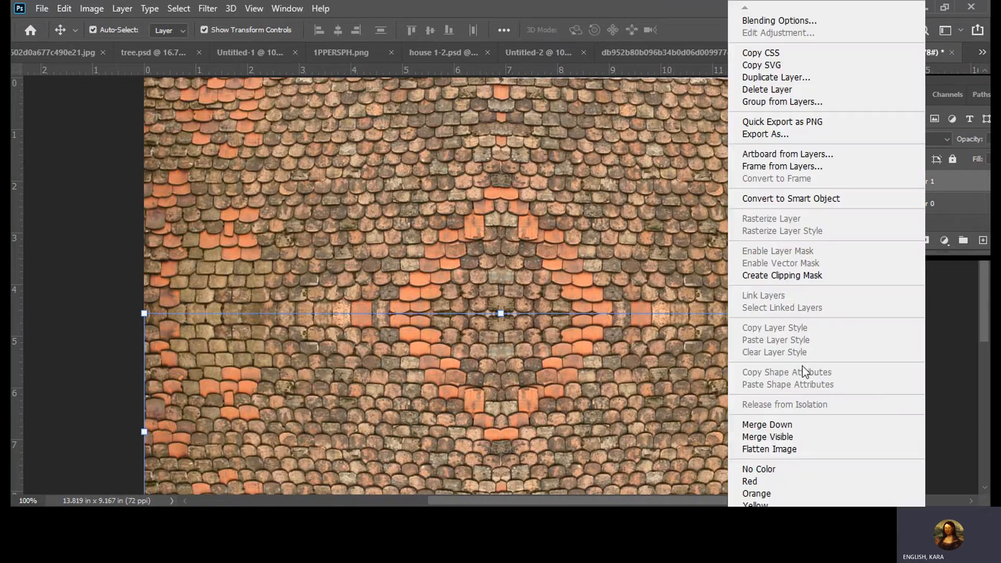
pyautogui.click(785, 426)
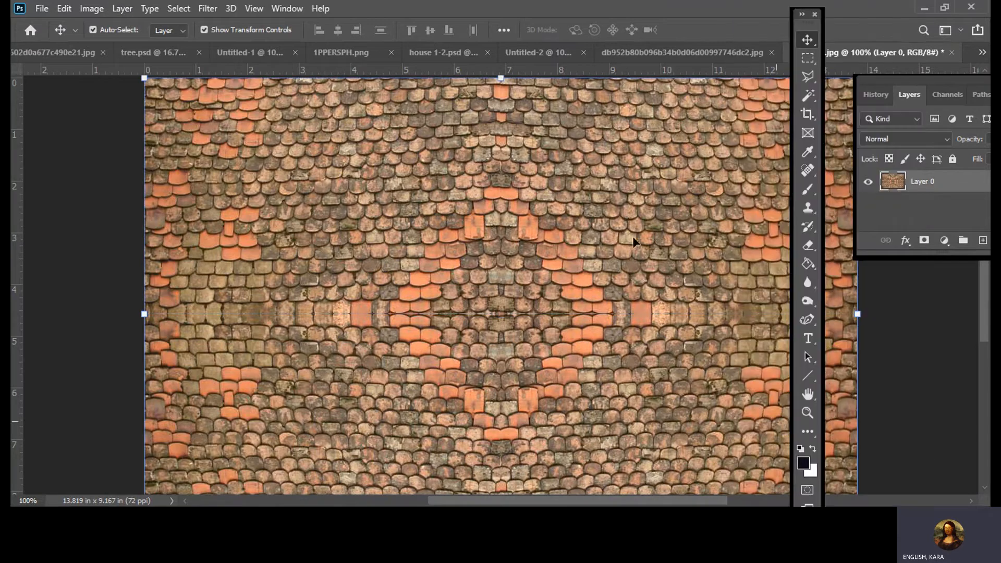
# Crop a thin strip off the bottom edge of the mirrored tile image, reducing the canvas height to 9.139 in
pyautogui.click(256, 8)
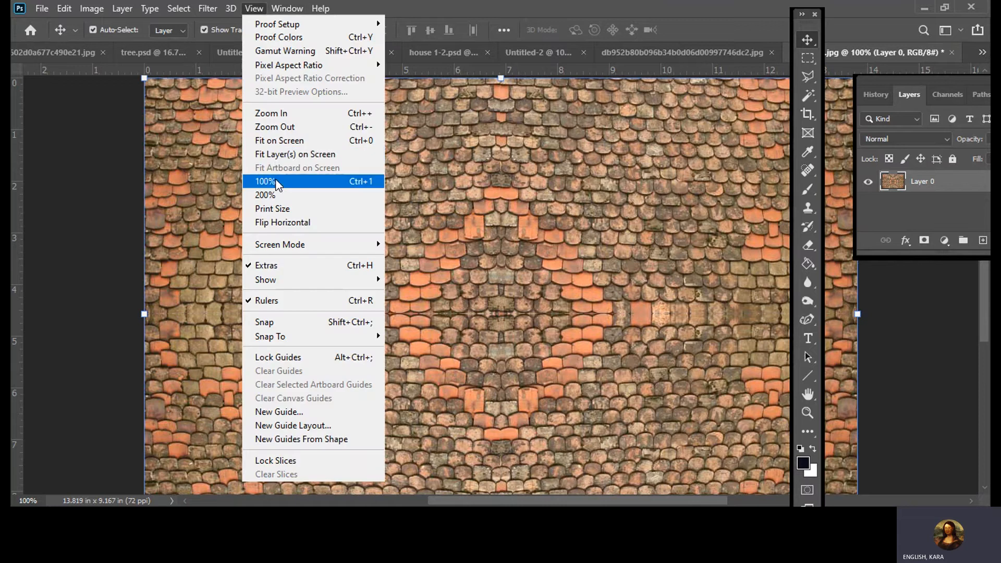
pyautogui.click(275, 181)
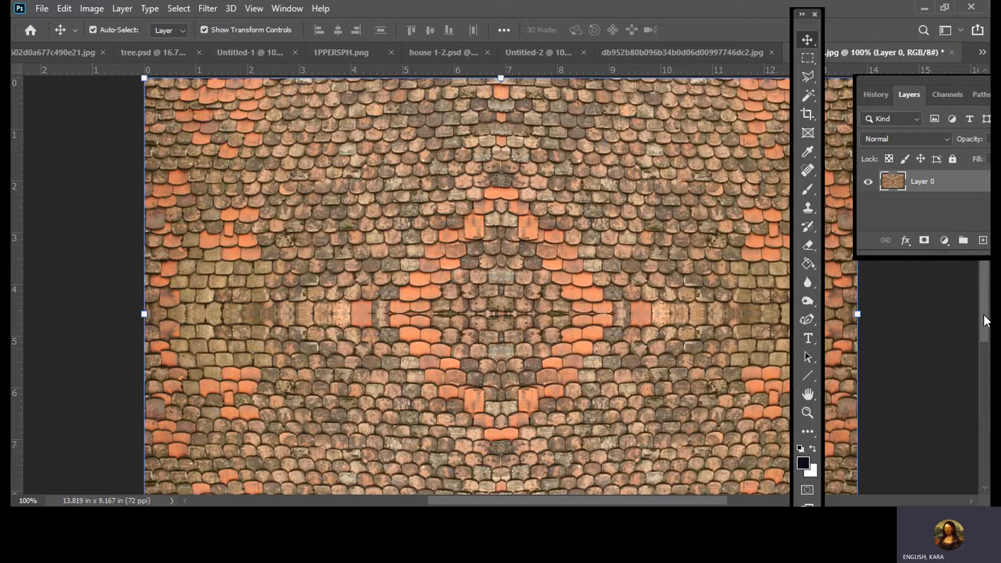
pyautogui.scroll(-5, 983, 315)
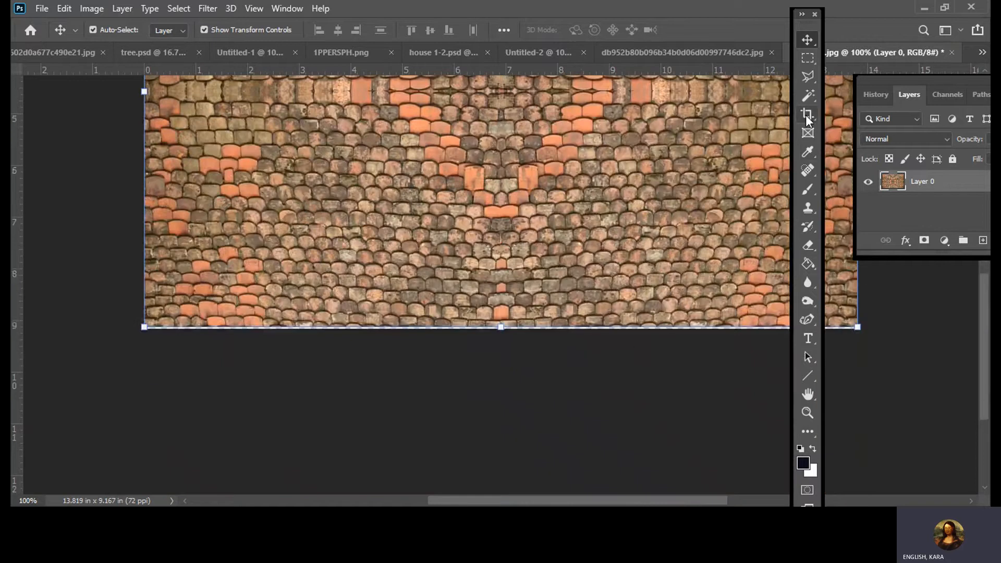
pyautogui.click(808, 116)
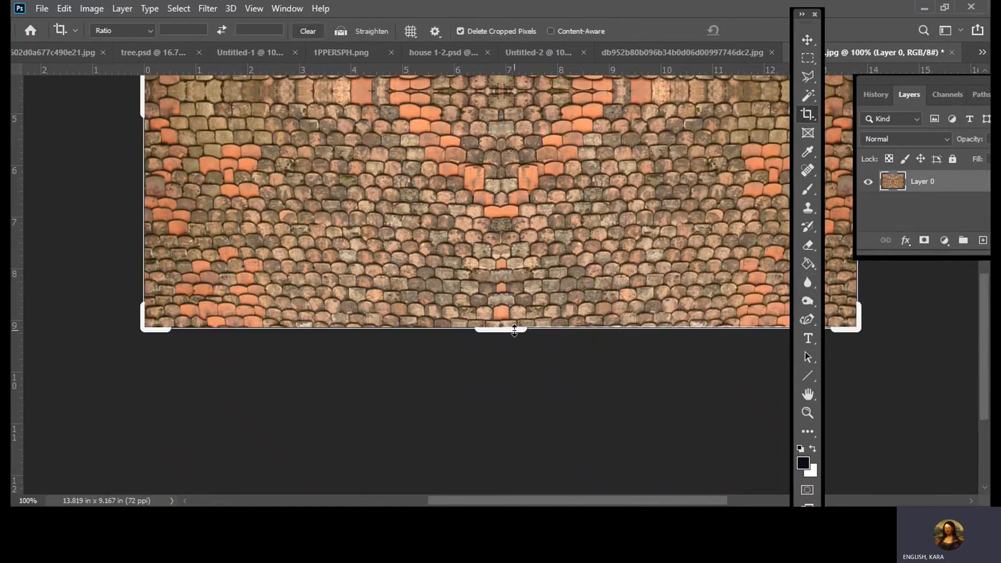
pyautogui.click(514, 329)
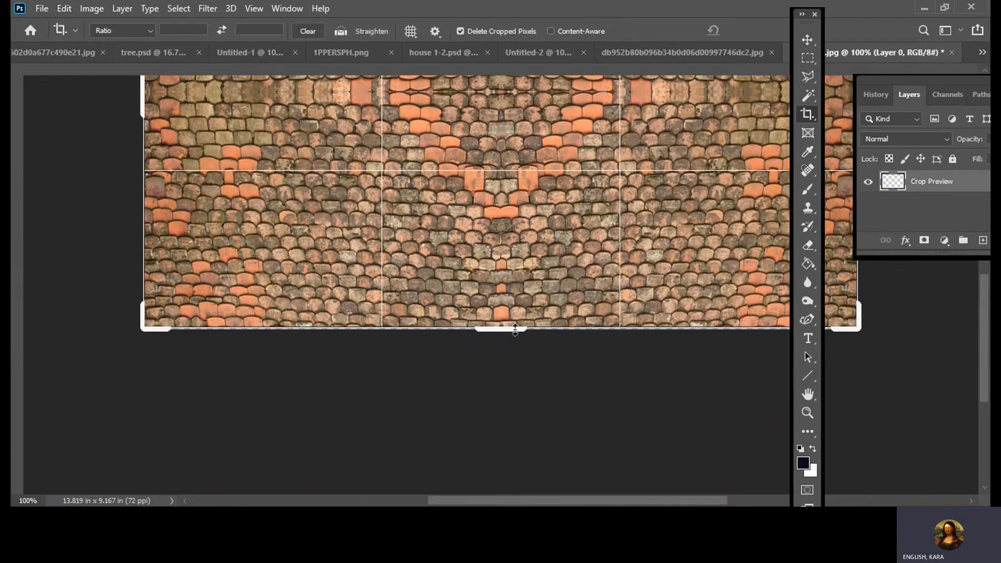
pyautogui.click(807, 232)
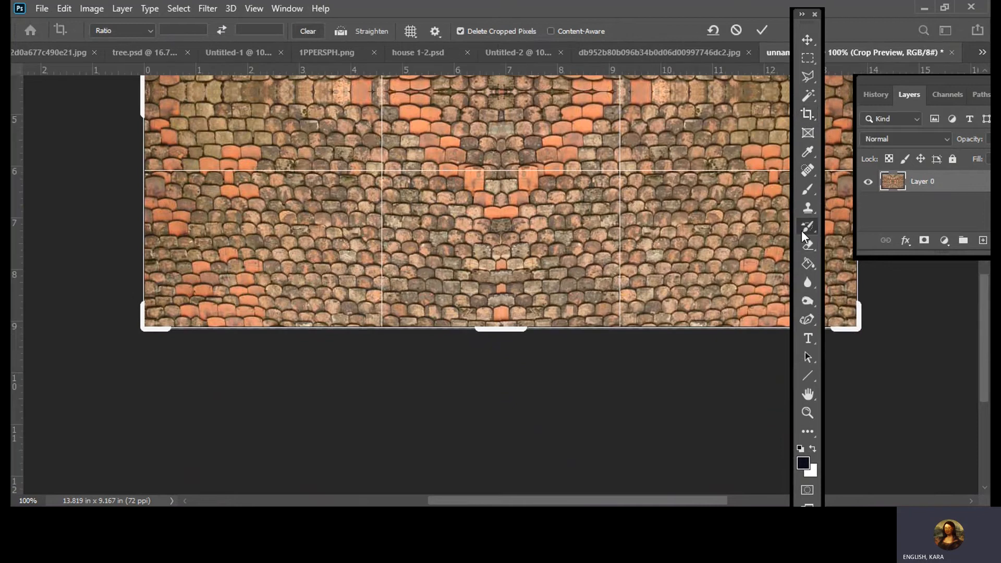
pyautogui.click(803, 233)
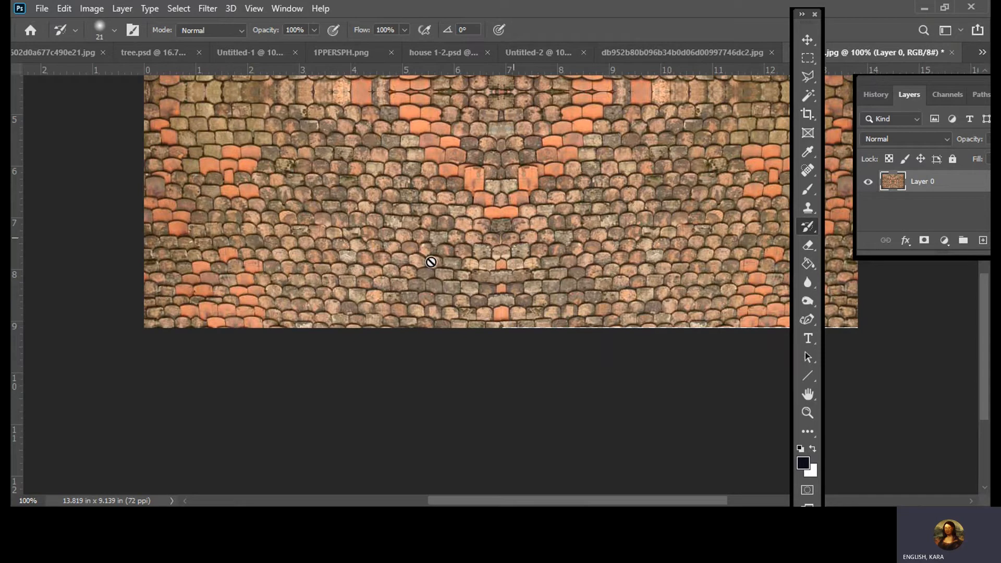
# Resize the tile image to a width of 5 inches with proportions linked and automatic resampling
pyautogui.click(92, 9)
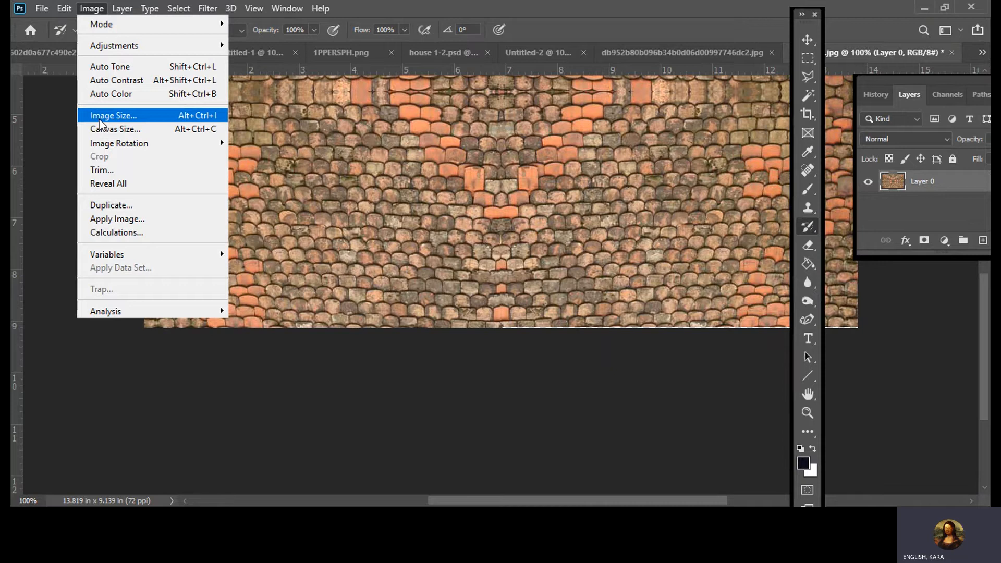
pyautogui.click(107, 115)
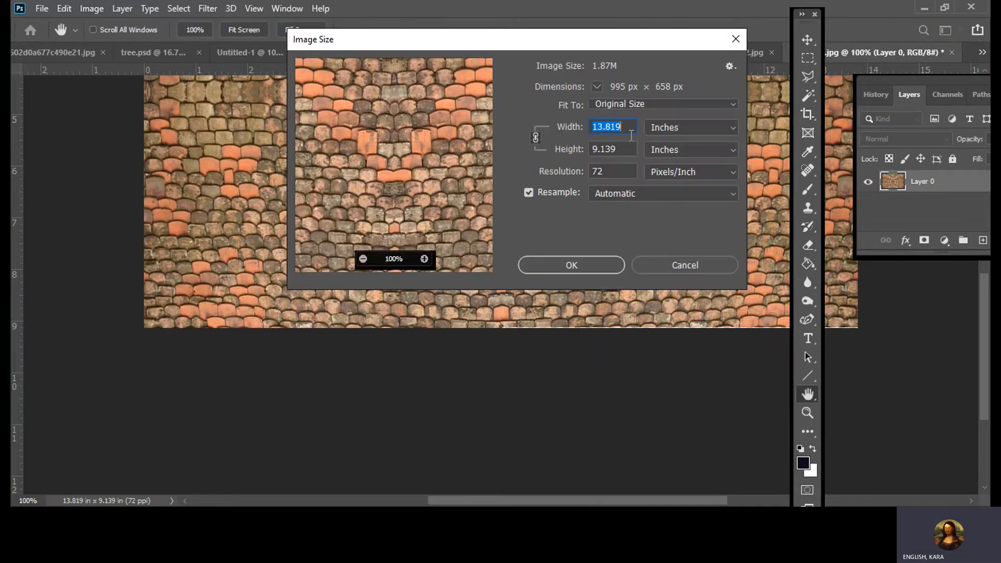
pyautogui.write('5')
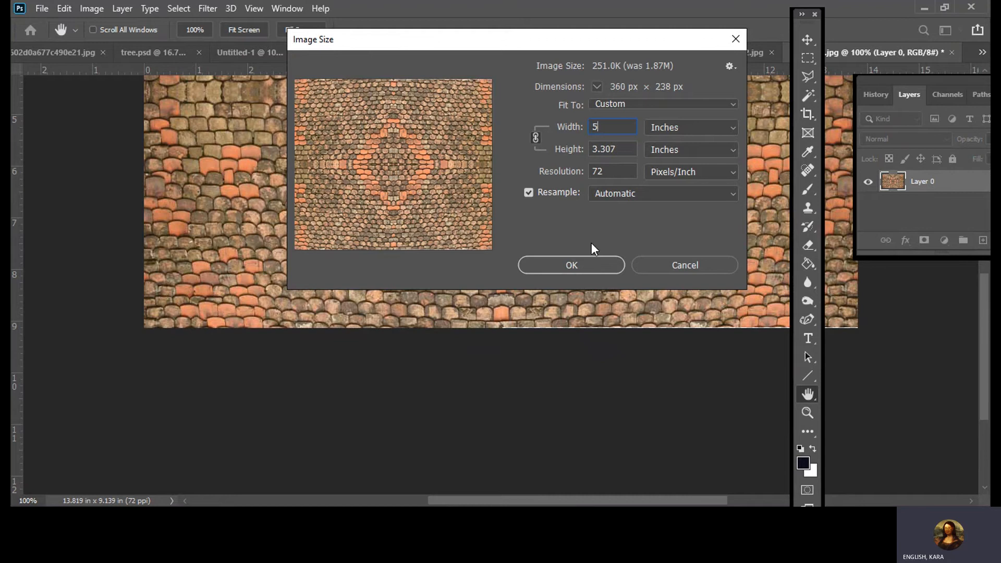
pyautogui.click(588, 263)
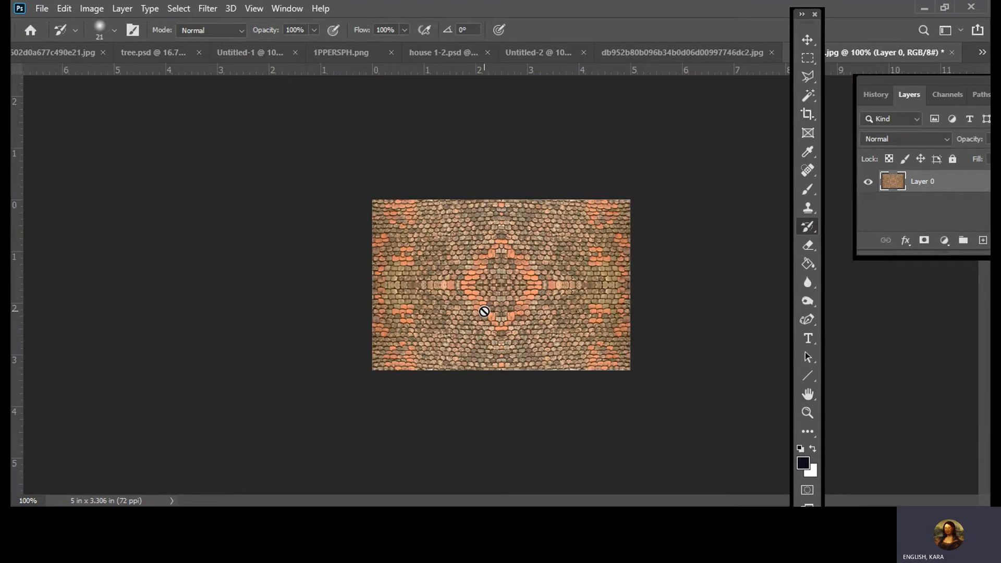
# Define the reduced tile image as a pattern named tile2.jpg
pyautogui.click(64, 9)
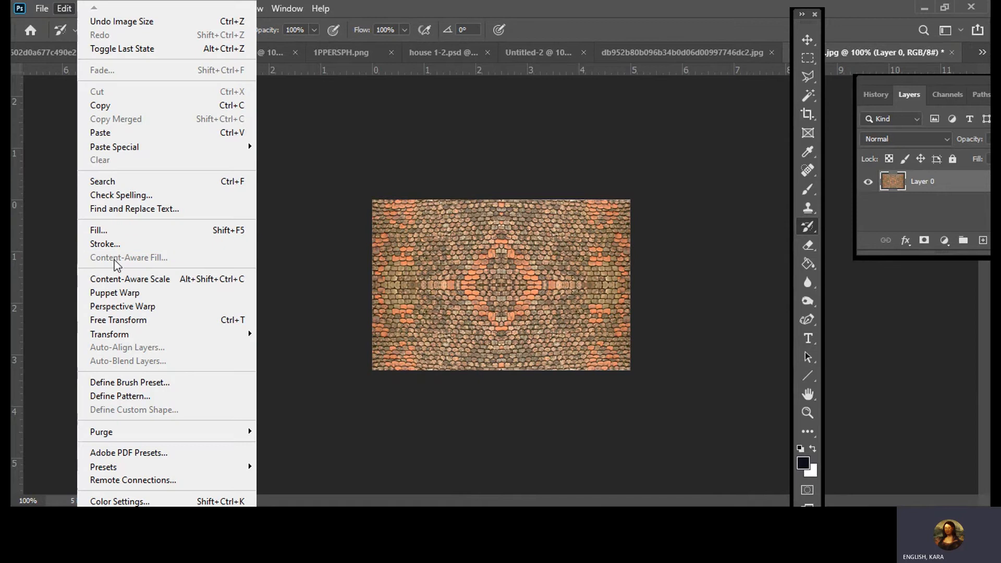
pyautogui.click(126, 401)
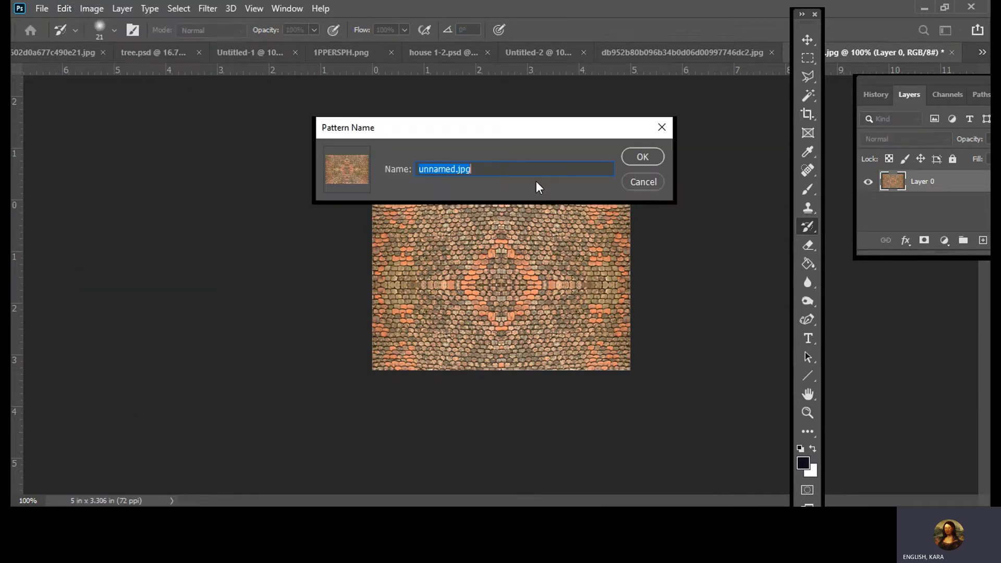
pyautogui.doubleClick(456, 168)
pyautogui.press('BackSpace')
pyautogui.write('tile2')
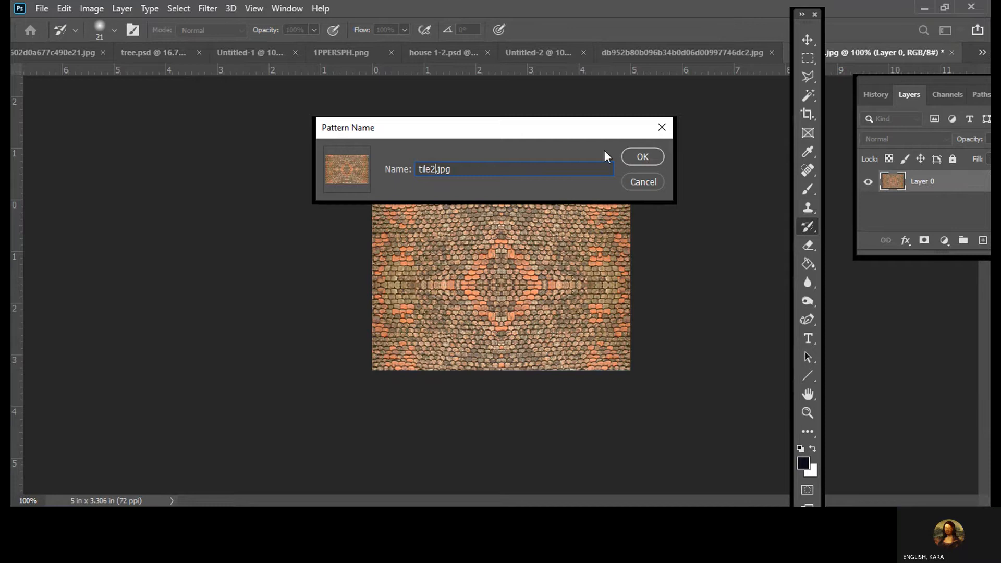
pyautogui.click(643, 157)
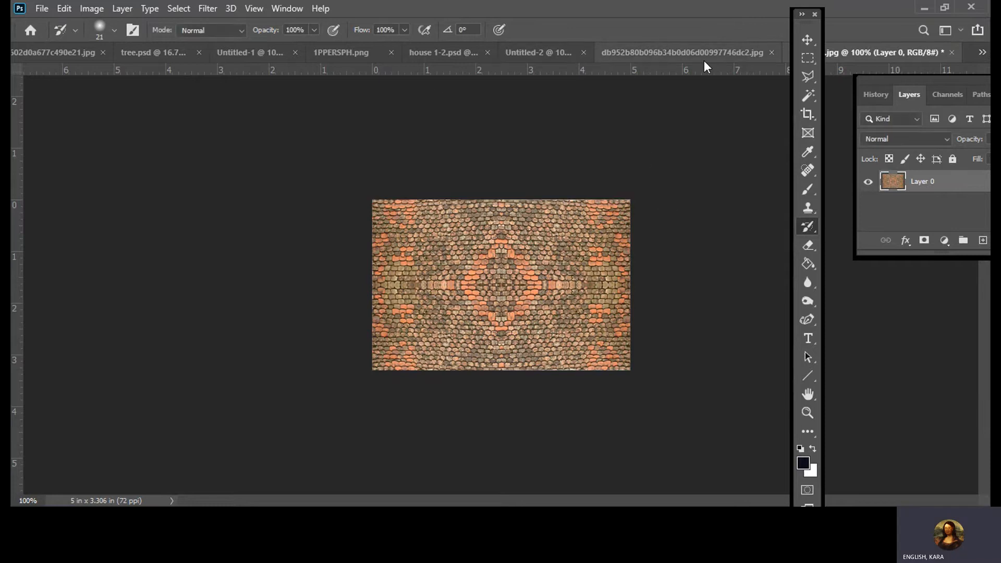
# Switch to the Untitled-2 document and fill its white background with the newly defined roof-tile pattern using the Paint Bucket
pyautogui.click(550, 51)
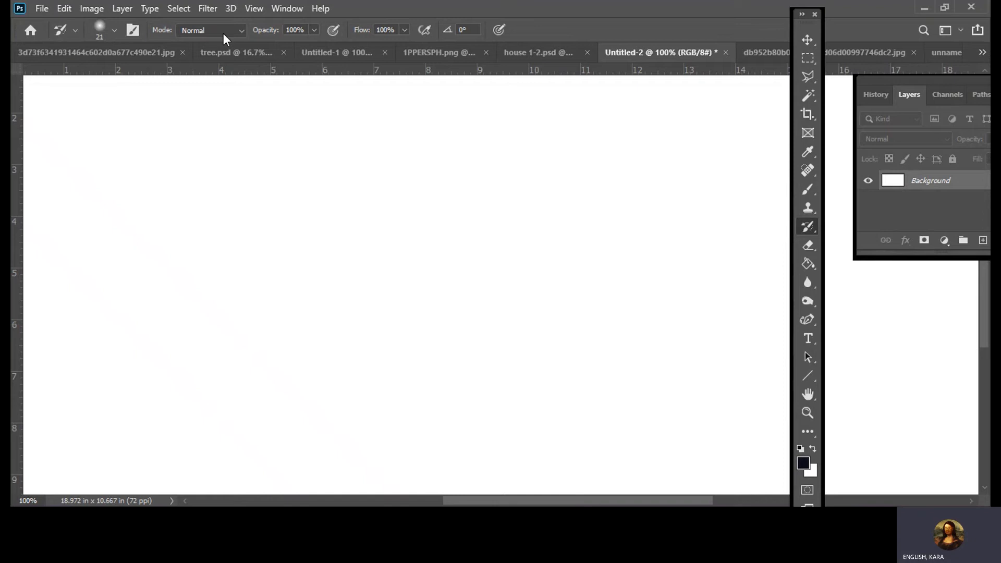
pyautogui.click(808, 263)
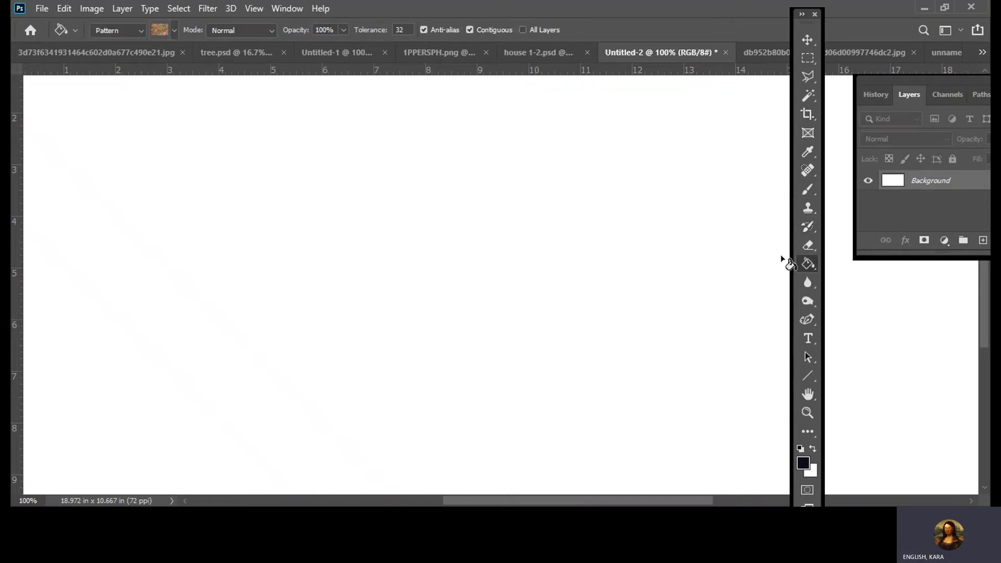
pyautogui.click(174, 30)
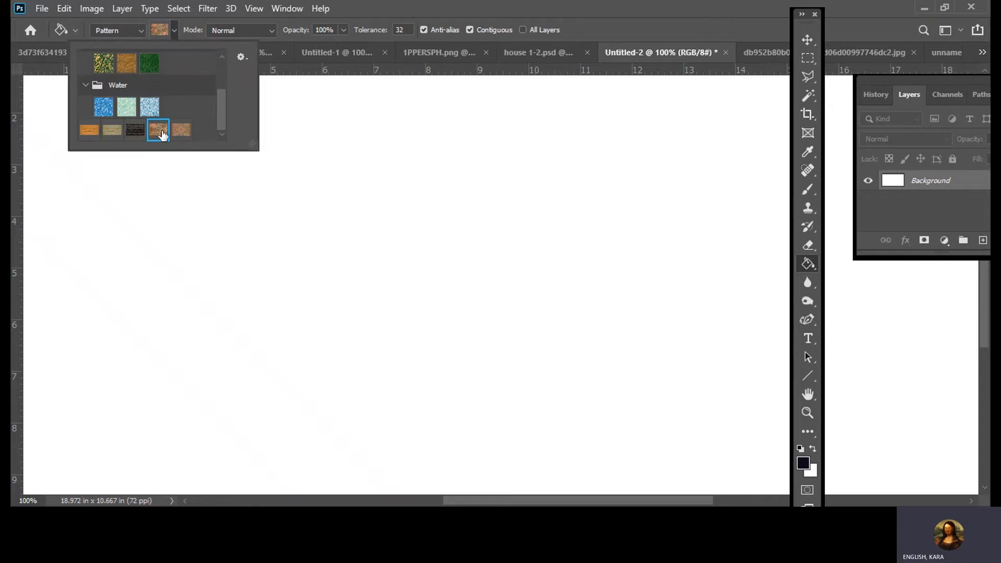
pyautogui.click(181, 130)
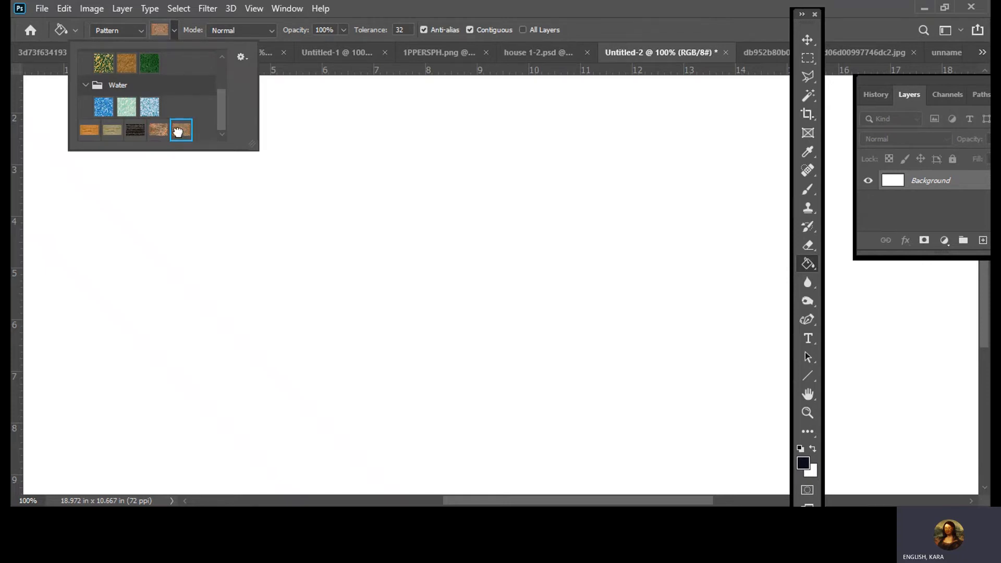
pyautogui.click(338, 212)
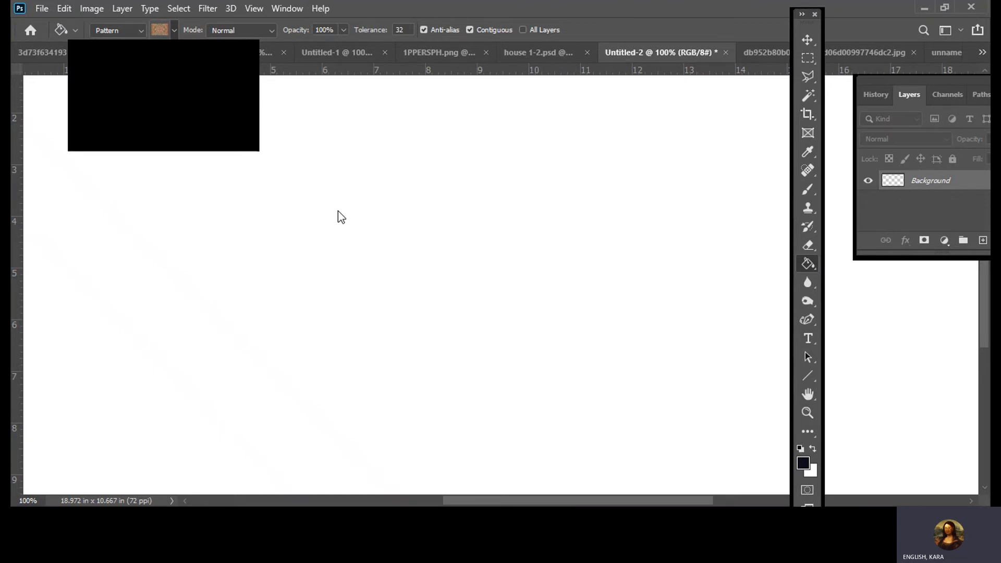
pyautogui.click(338, 211)
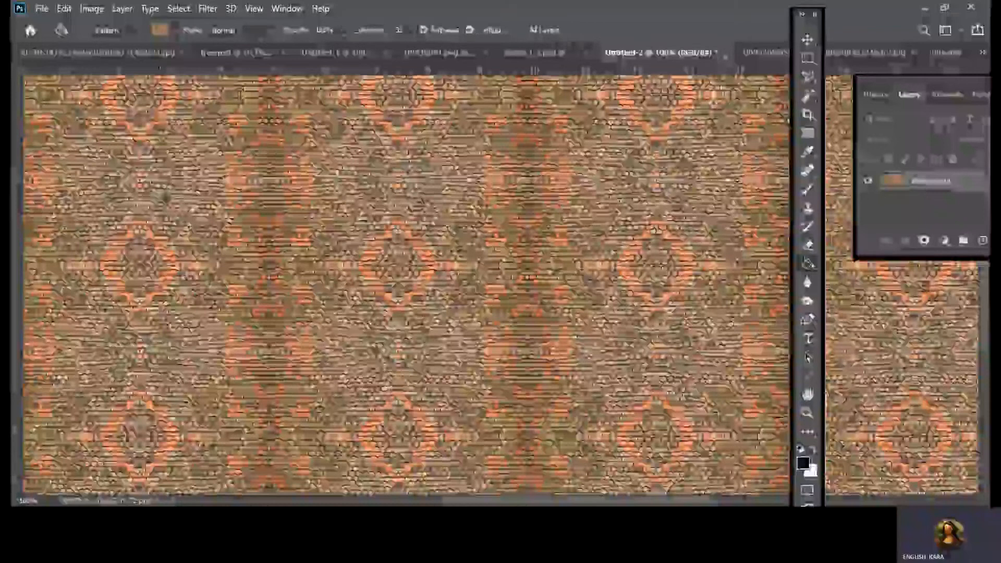